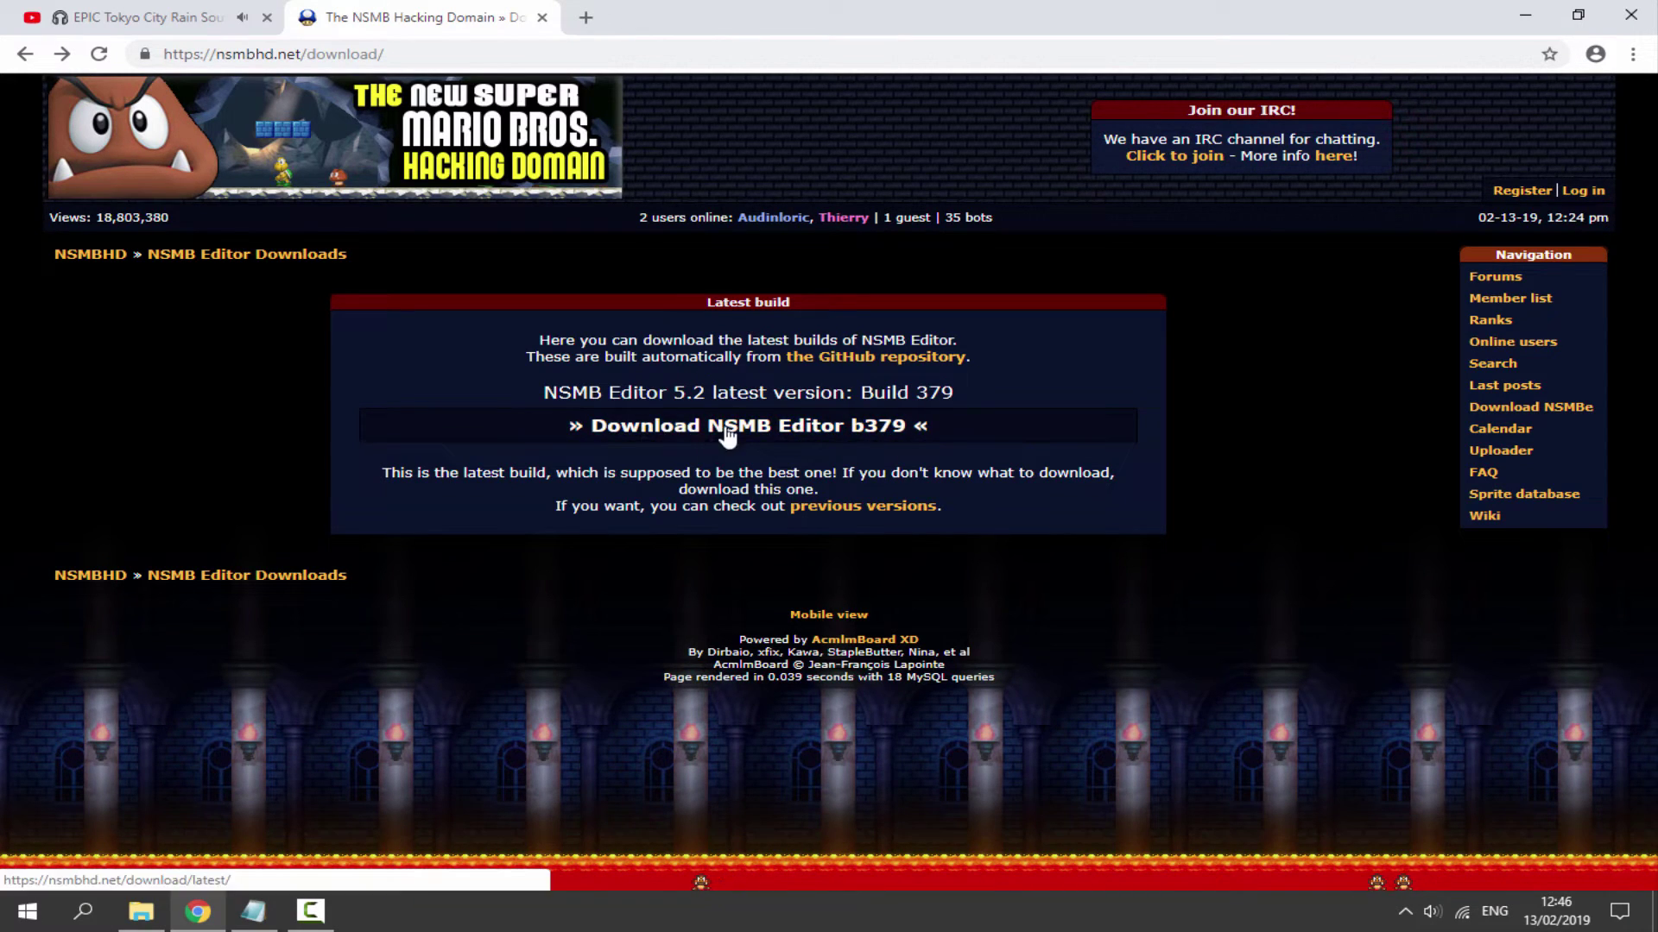
Download NSMB Editor b379 as nsmb-editor-379.zip from nsmbhd.net and go to its NDS2 folder
{"action": "left_click", "coordinate": [773, 437]}
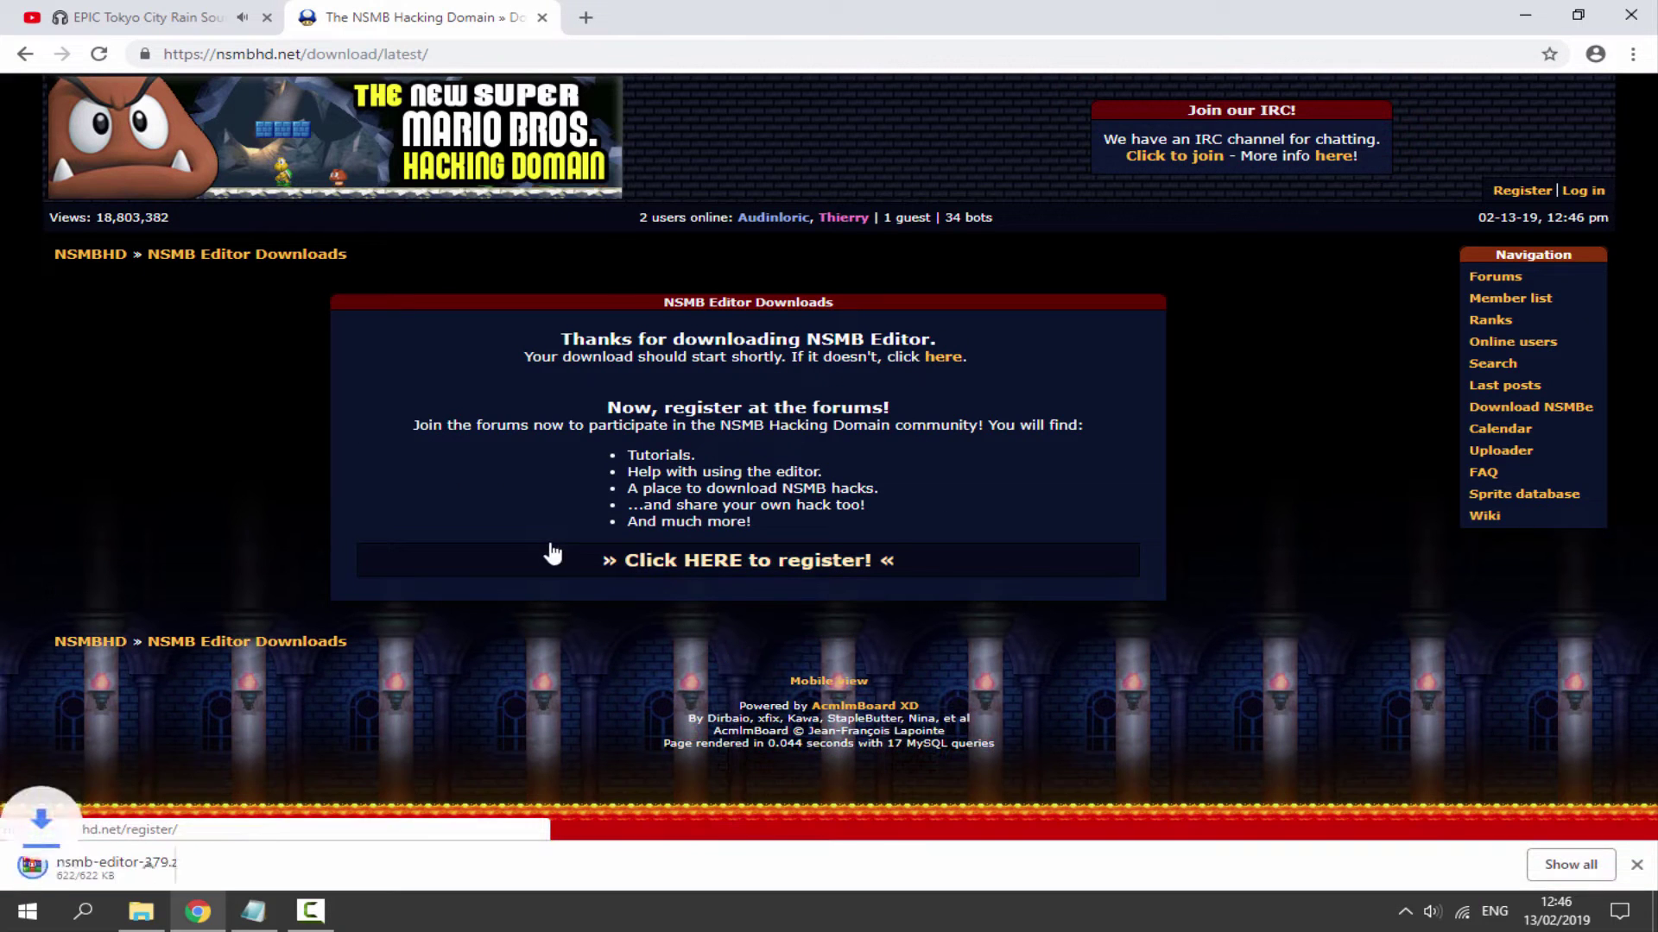
{"action": "left_click", "coordinate": [1636, 864]}
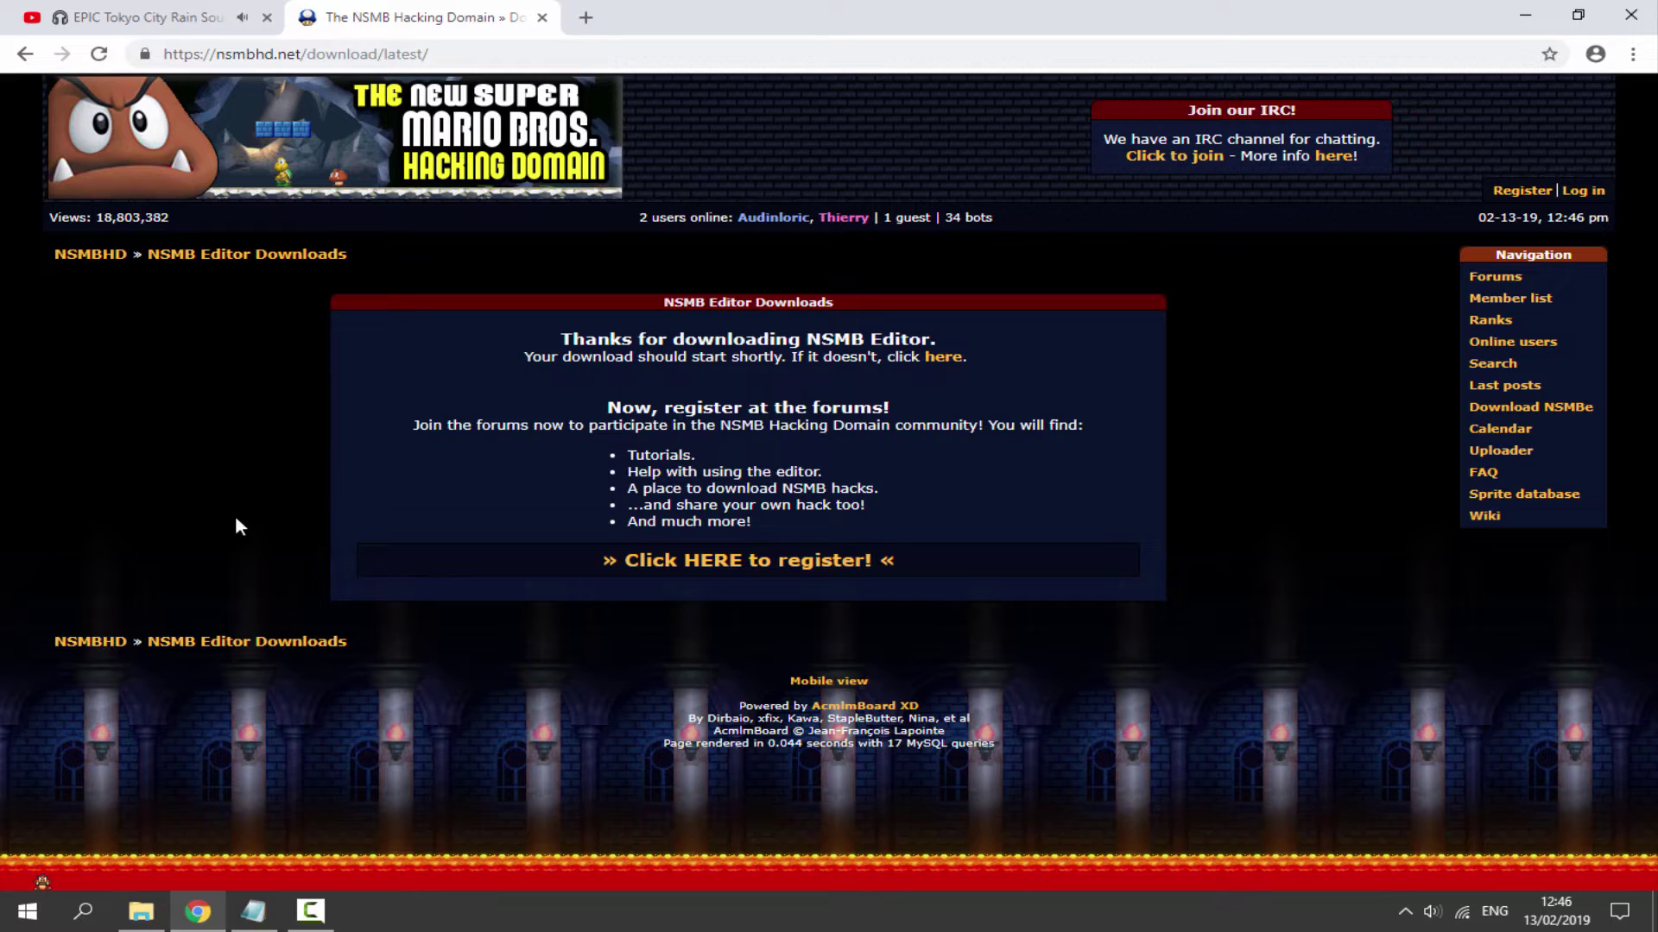
{"action": "left_click", "coordinate": [141, 911]}
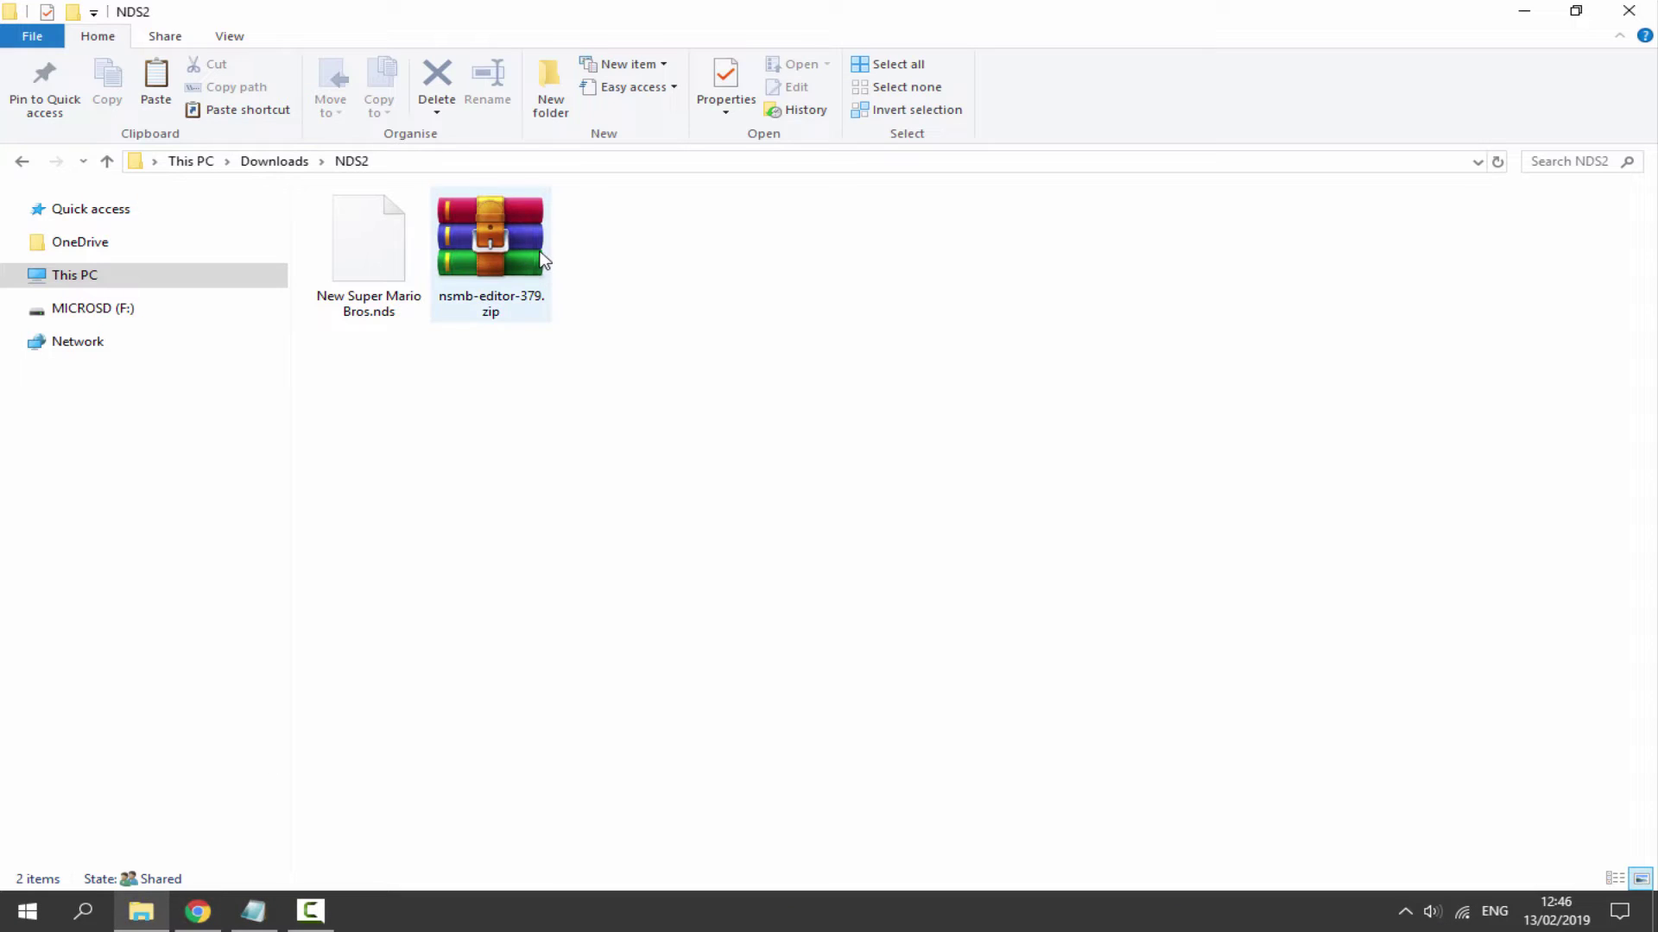
Extract nsmb-editor-379.zip here into an nsmb-editor-379 folder
{"action": "left_click", "coordinate": [361, 264]}
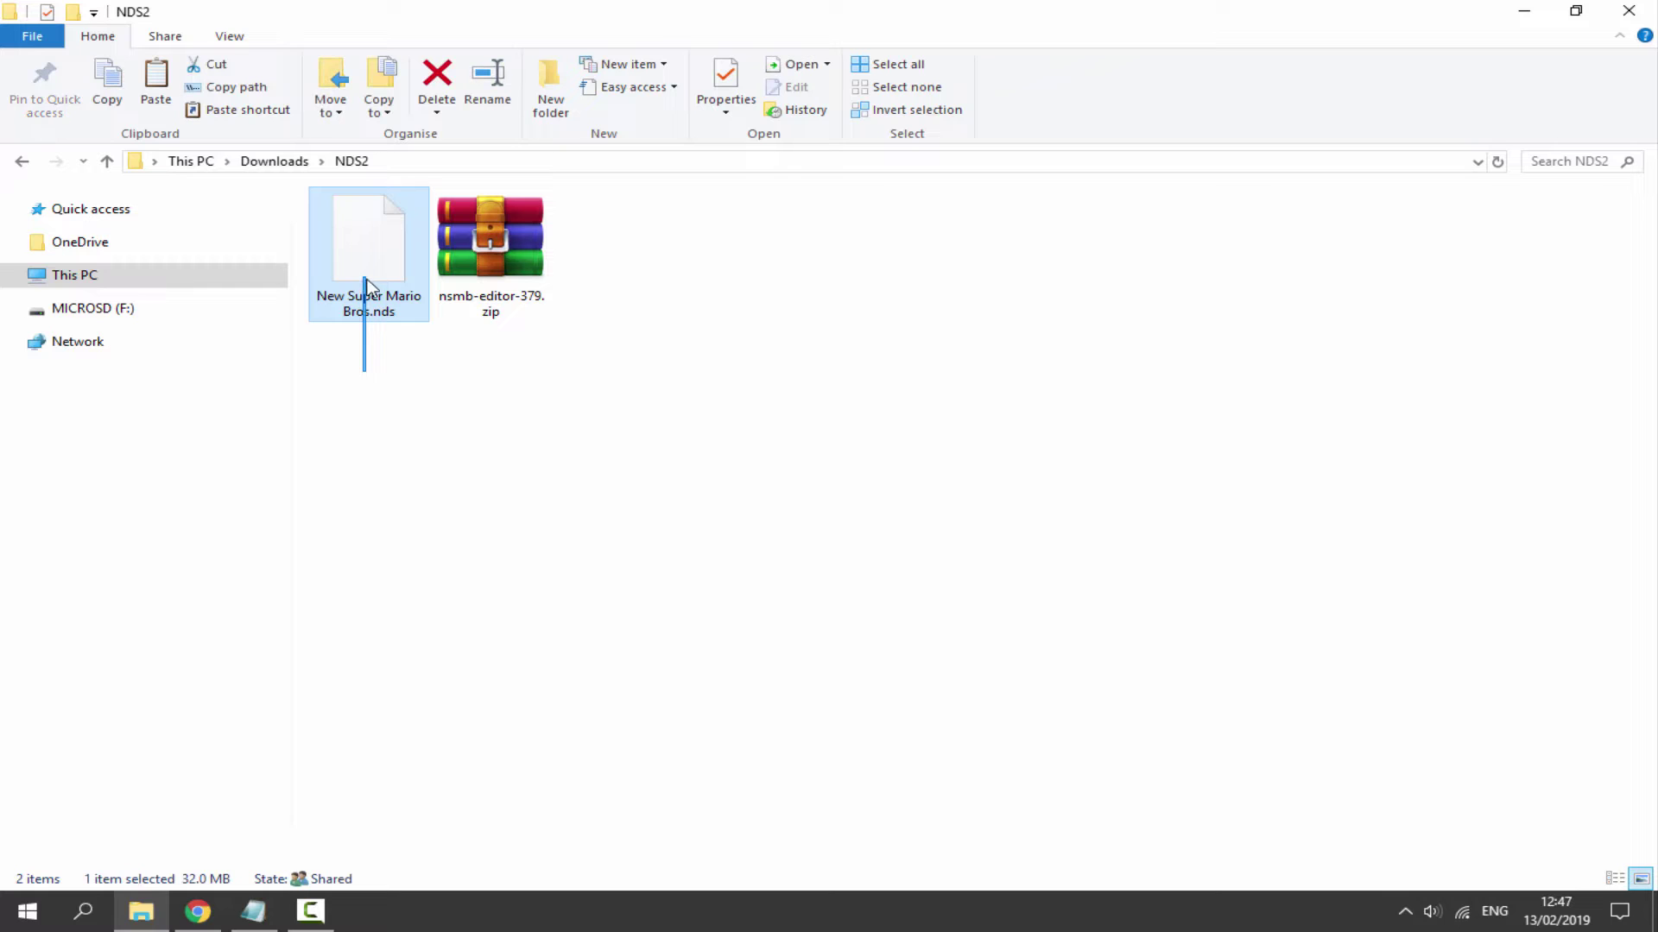
{"action": "left_click", "coordinate": [474, 298]}
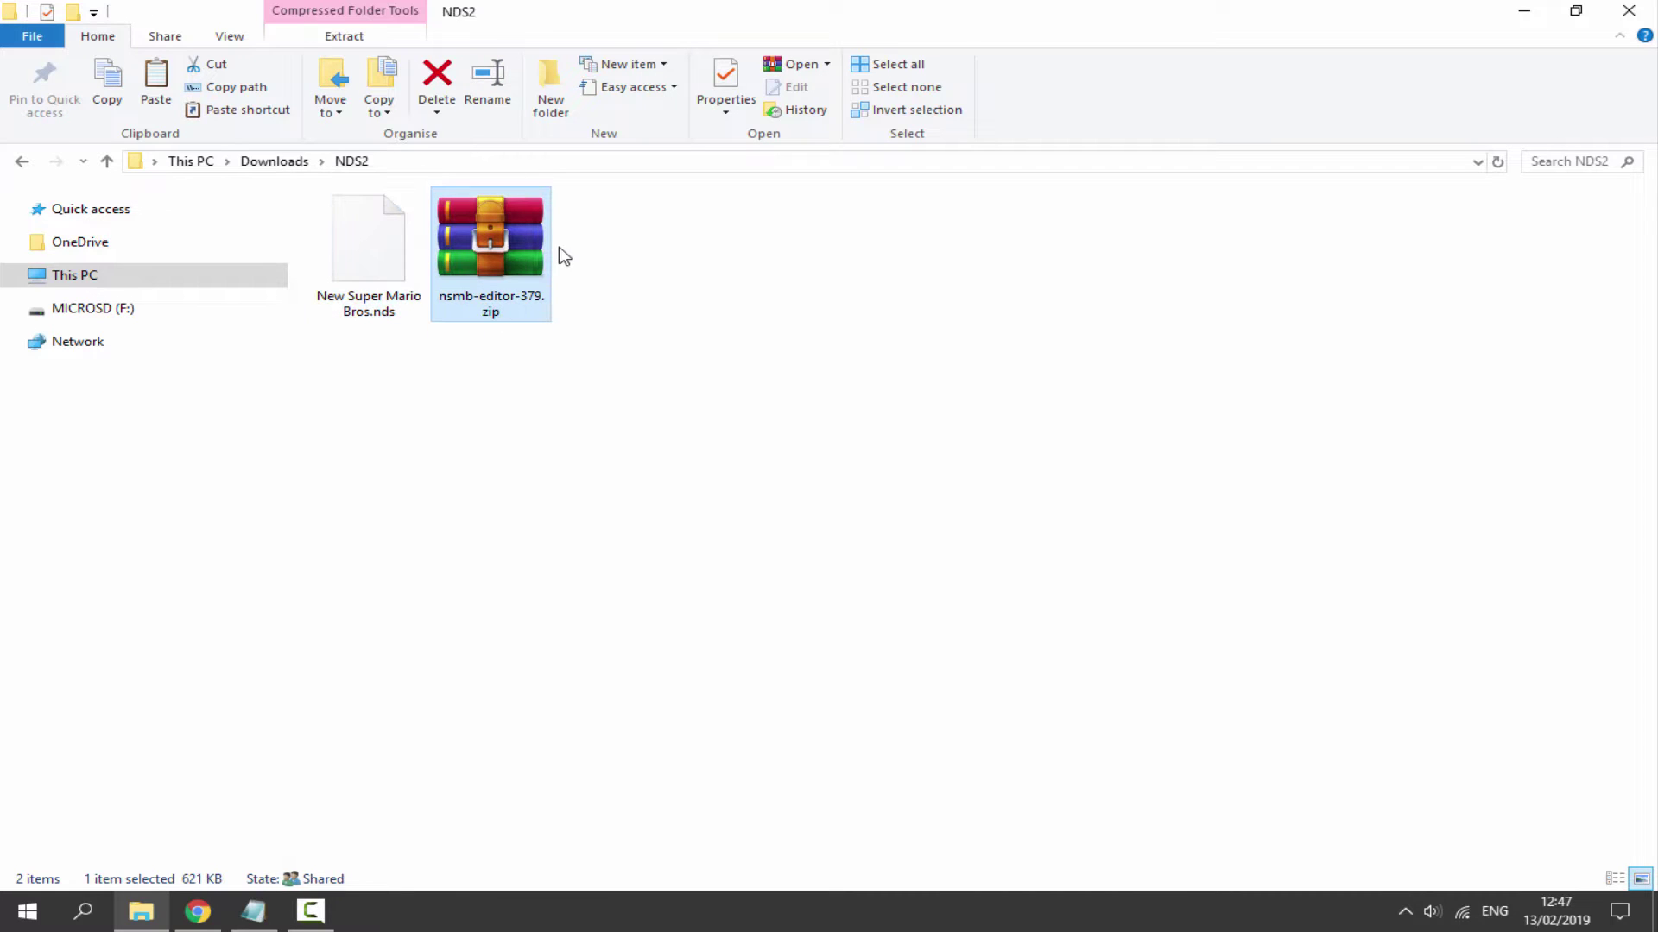
{"action": "right_click", "coordinate": [507, 235]}
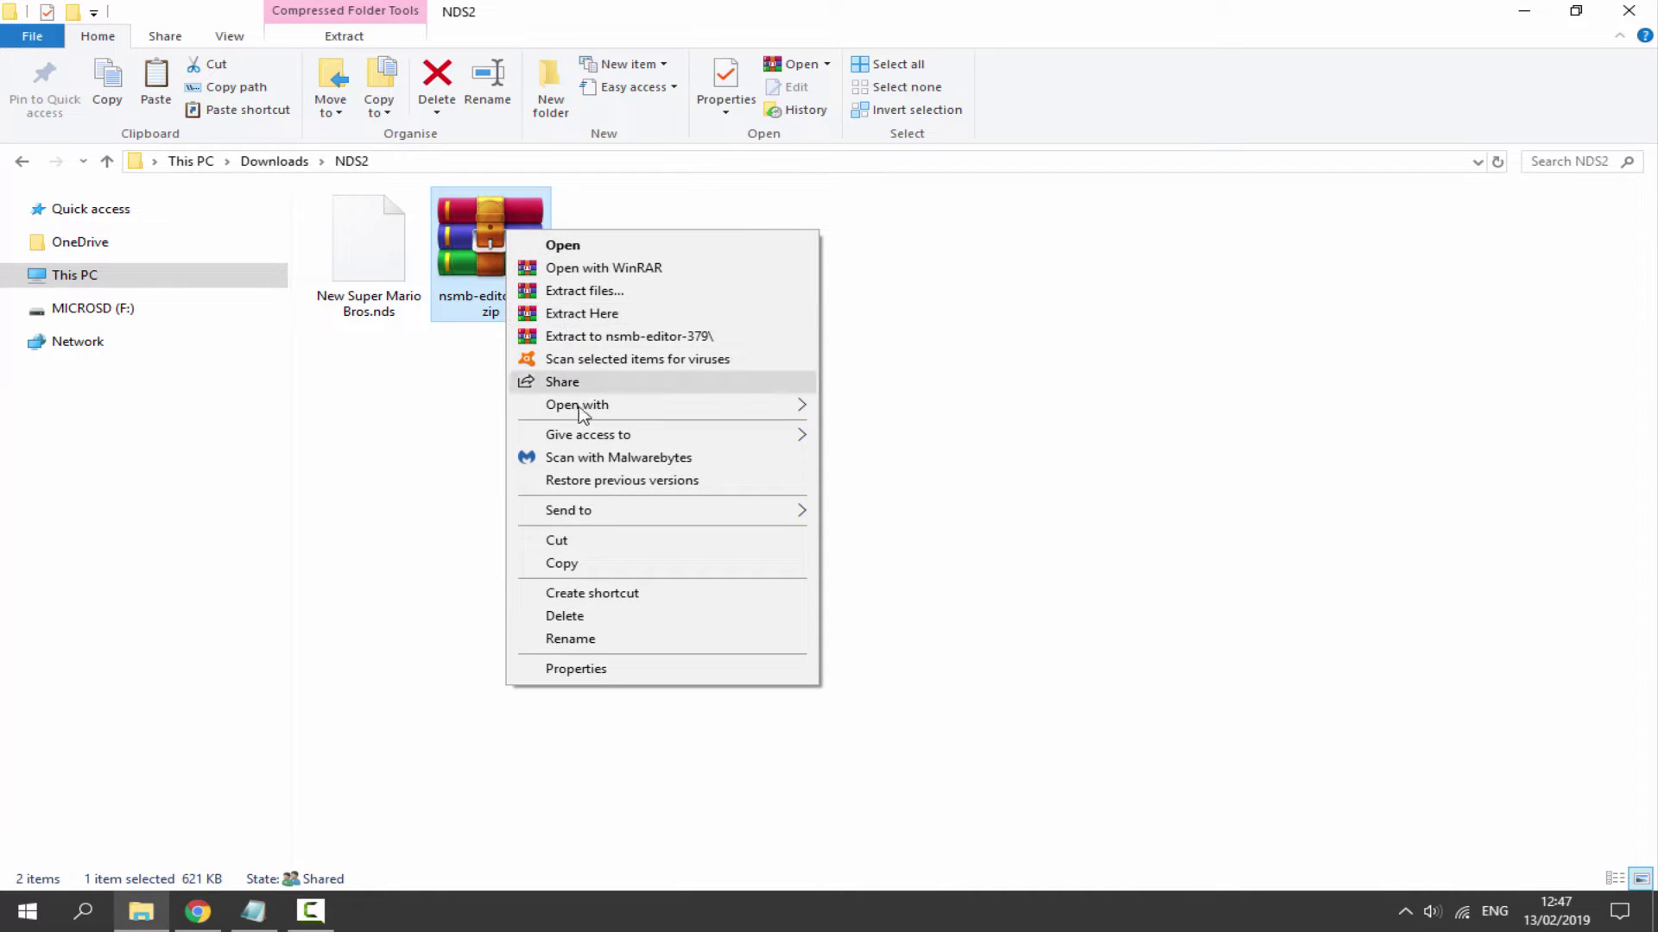
{"action": "left_click", "coordinate": [596, 314]}
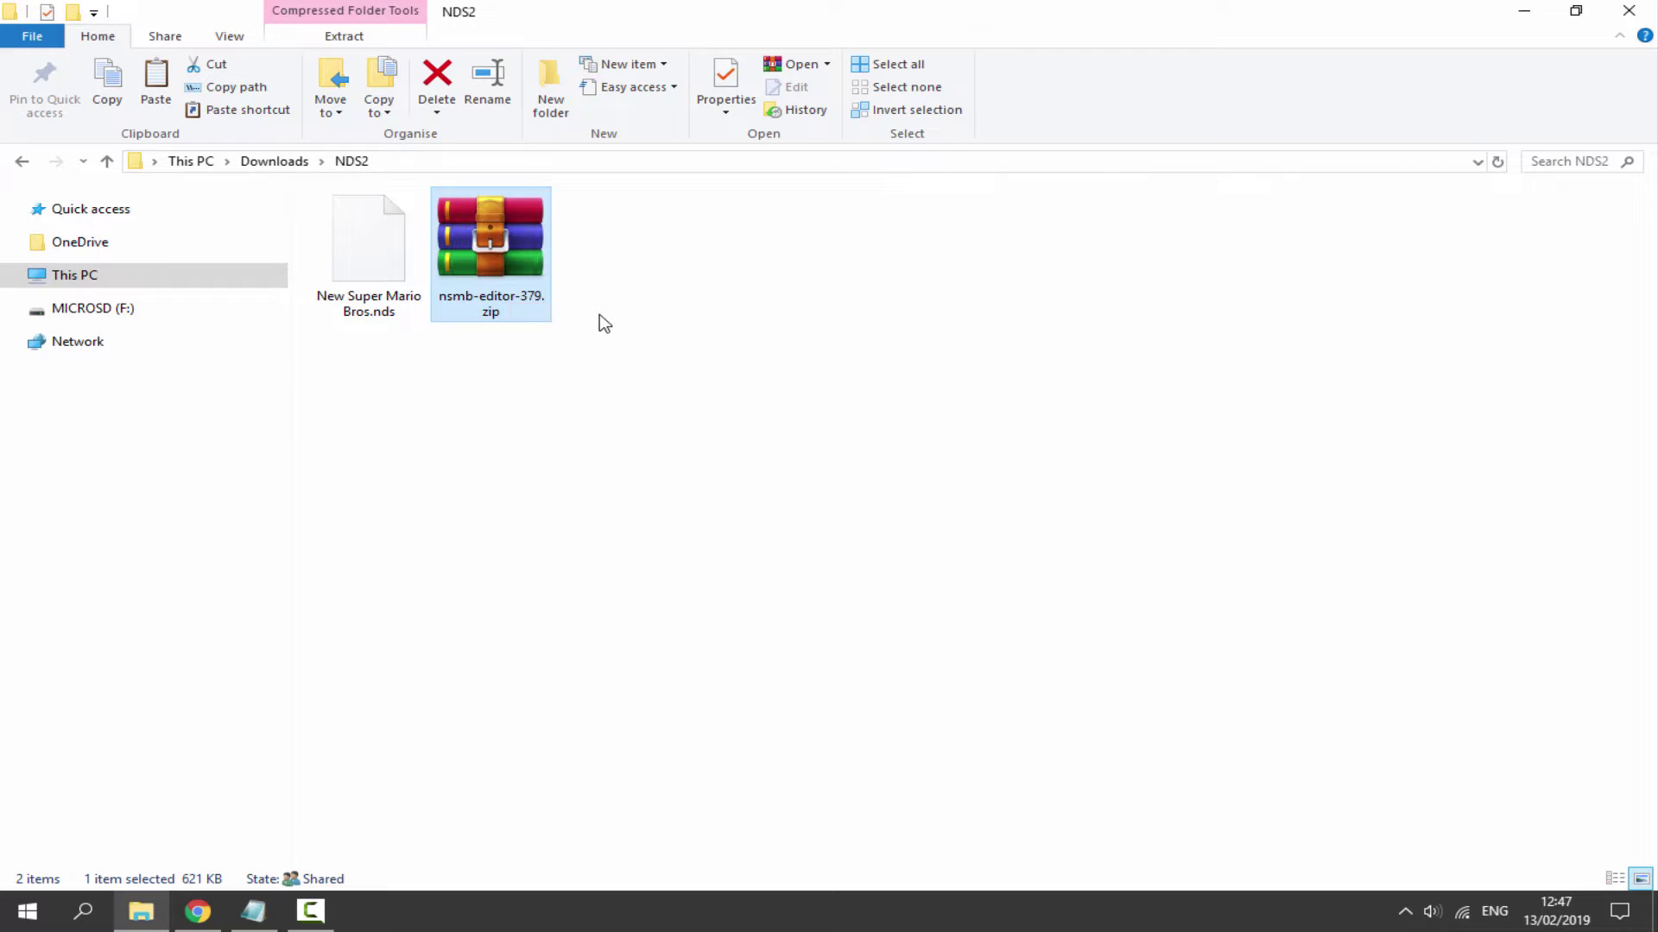
Launch NSMBe5.exe from the nsmb-editor-379 folder and center the editor window
{"action": "double_click", "coordinate": [375, 270]}
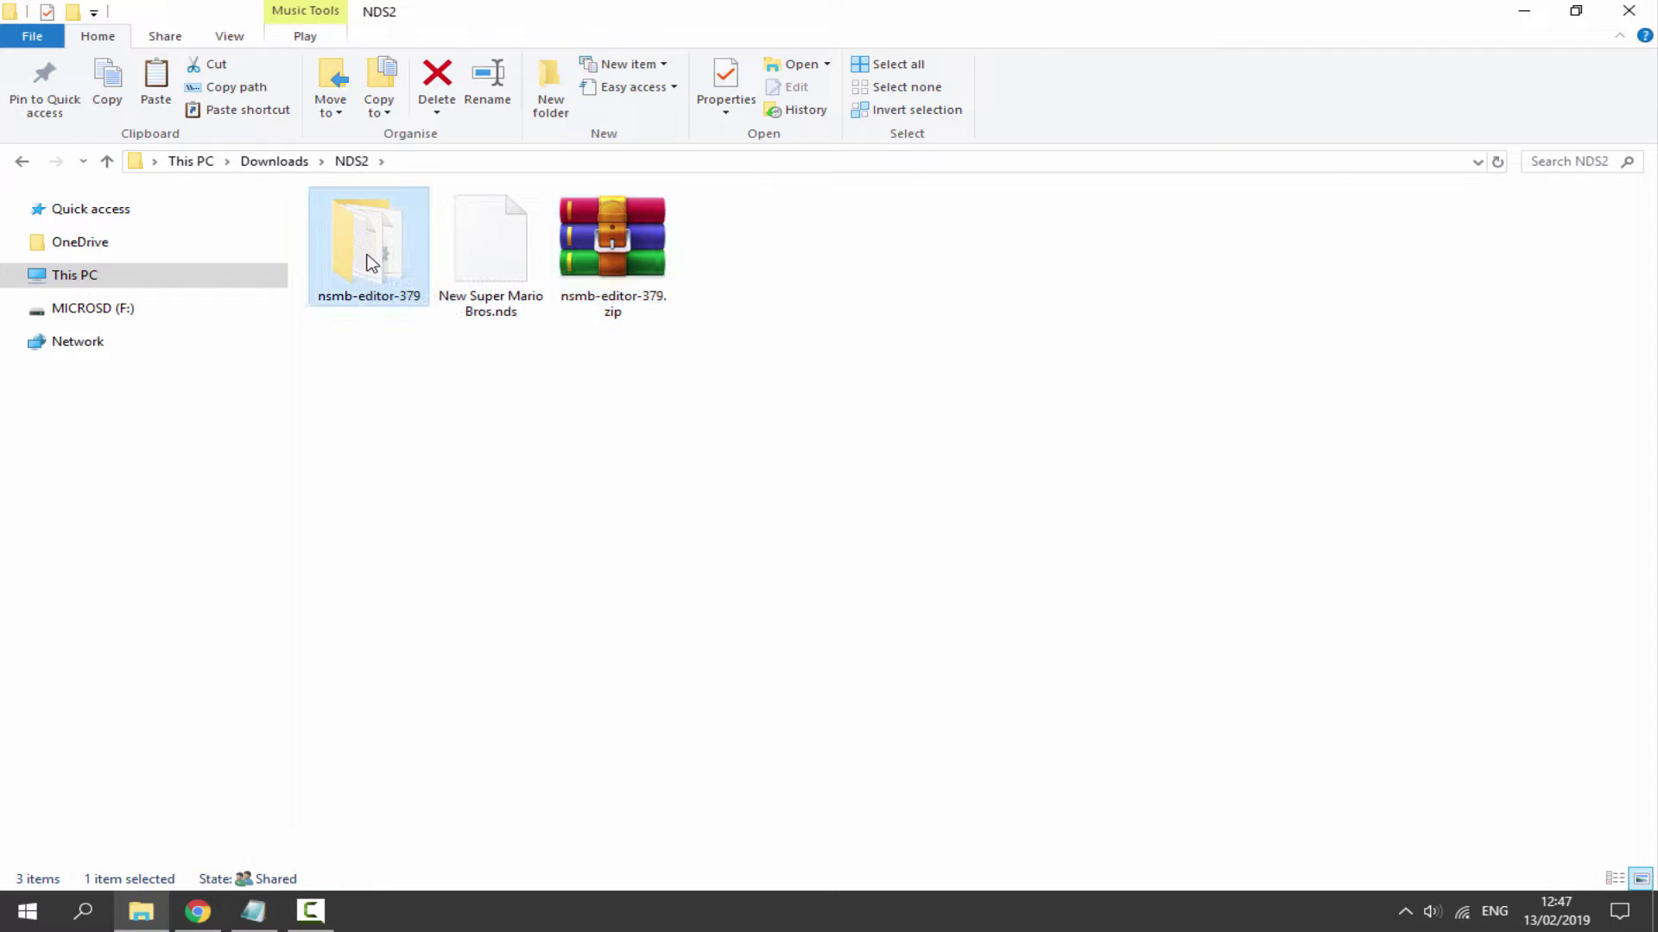
{"action": "left_click", "coordinate": [423, 293]}
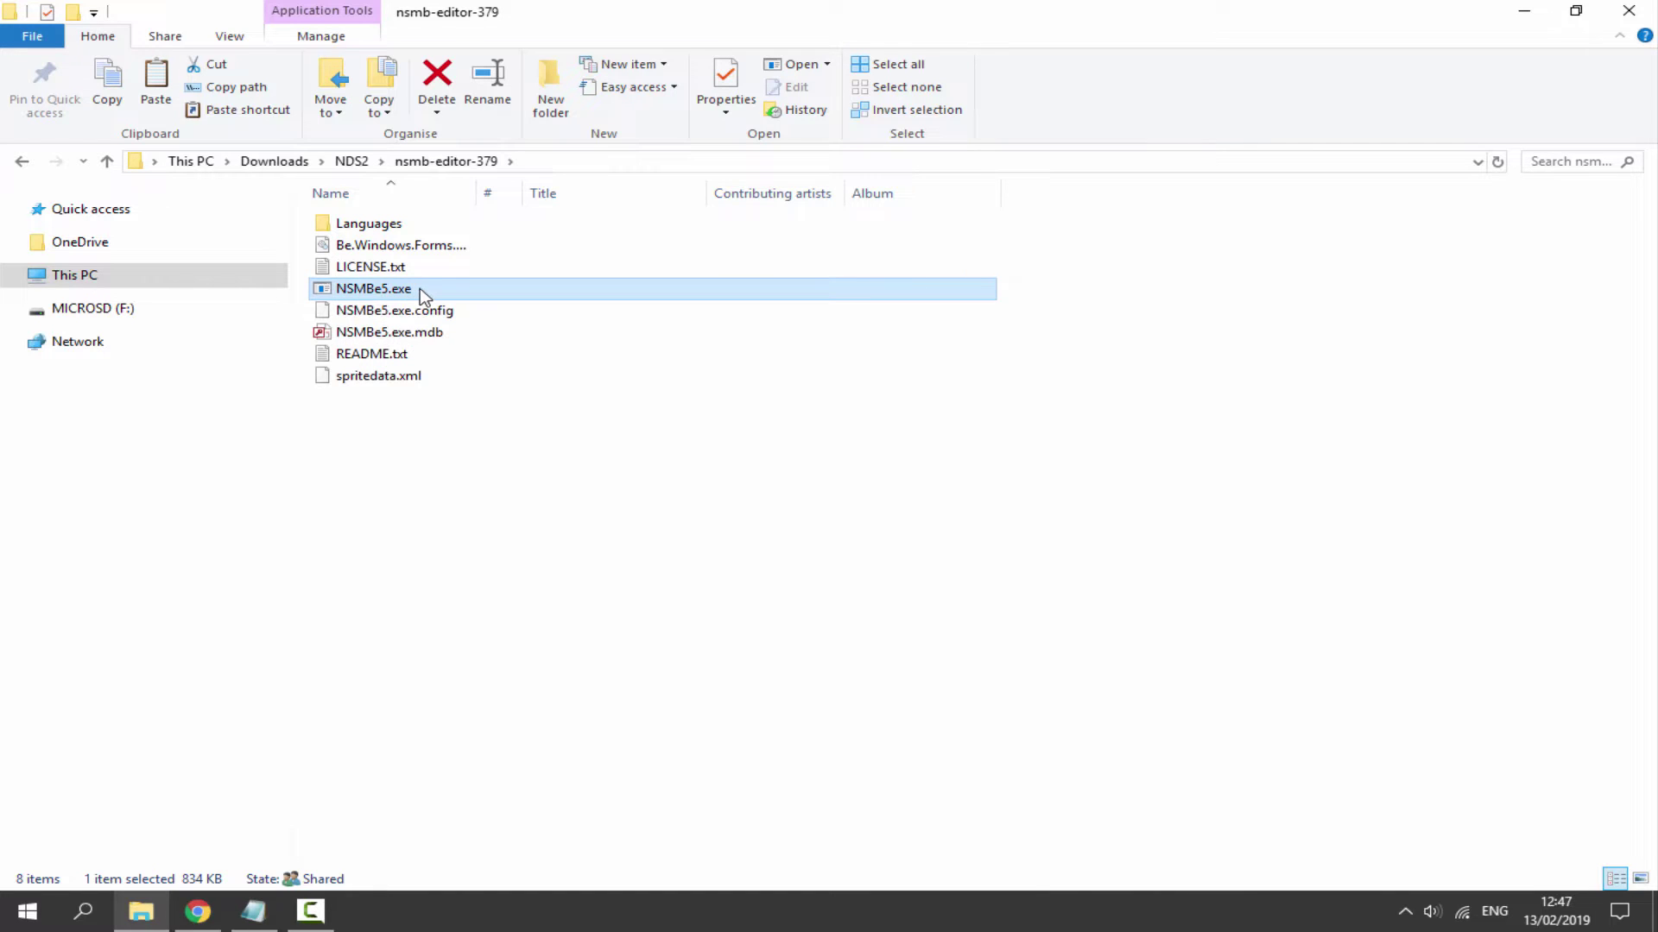
{"action": "double_click", "coordinate": [423, 294]}
{"action": "left_click_drag", "start_coordinate": [194, 89], "coordinate": [677, 261]}
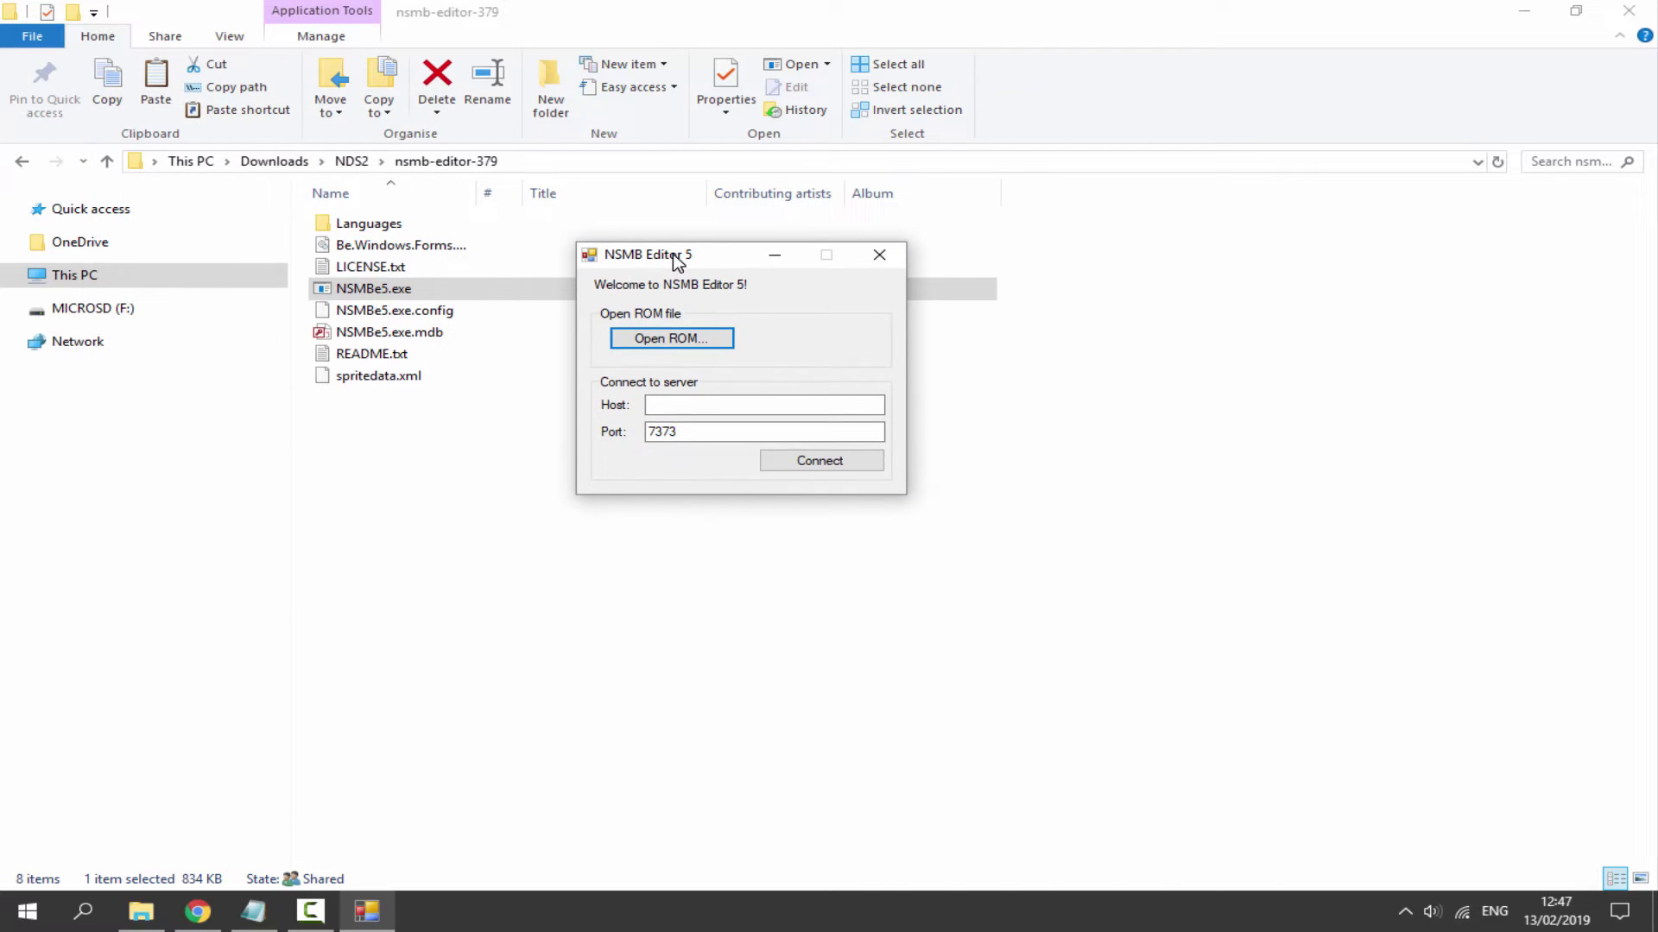
Open the New Super Mario Bros.nds ROM in NSMB Editor 5
{"action": "left_click", "coordinate": [675, 337]}
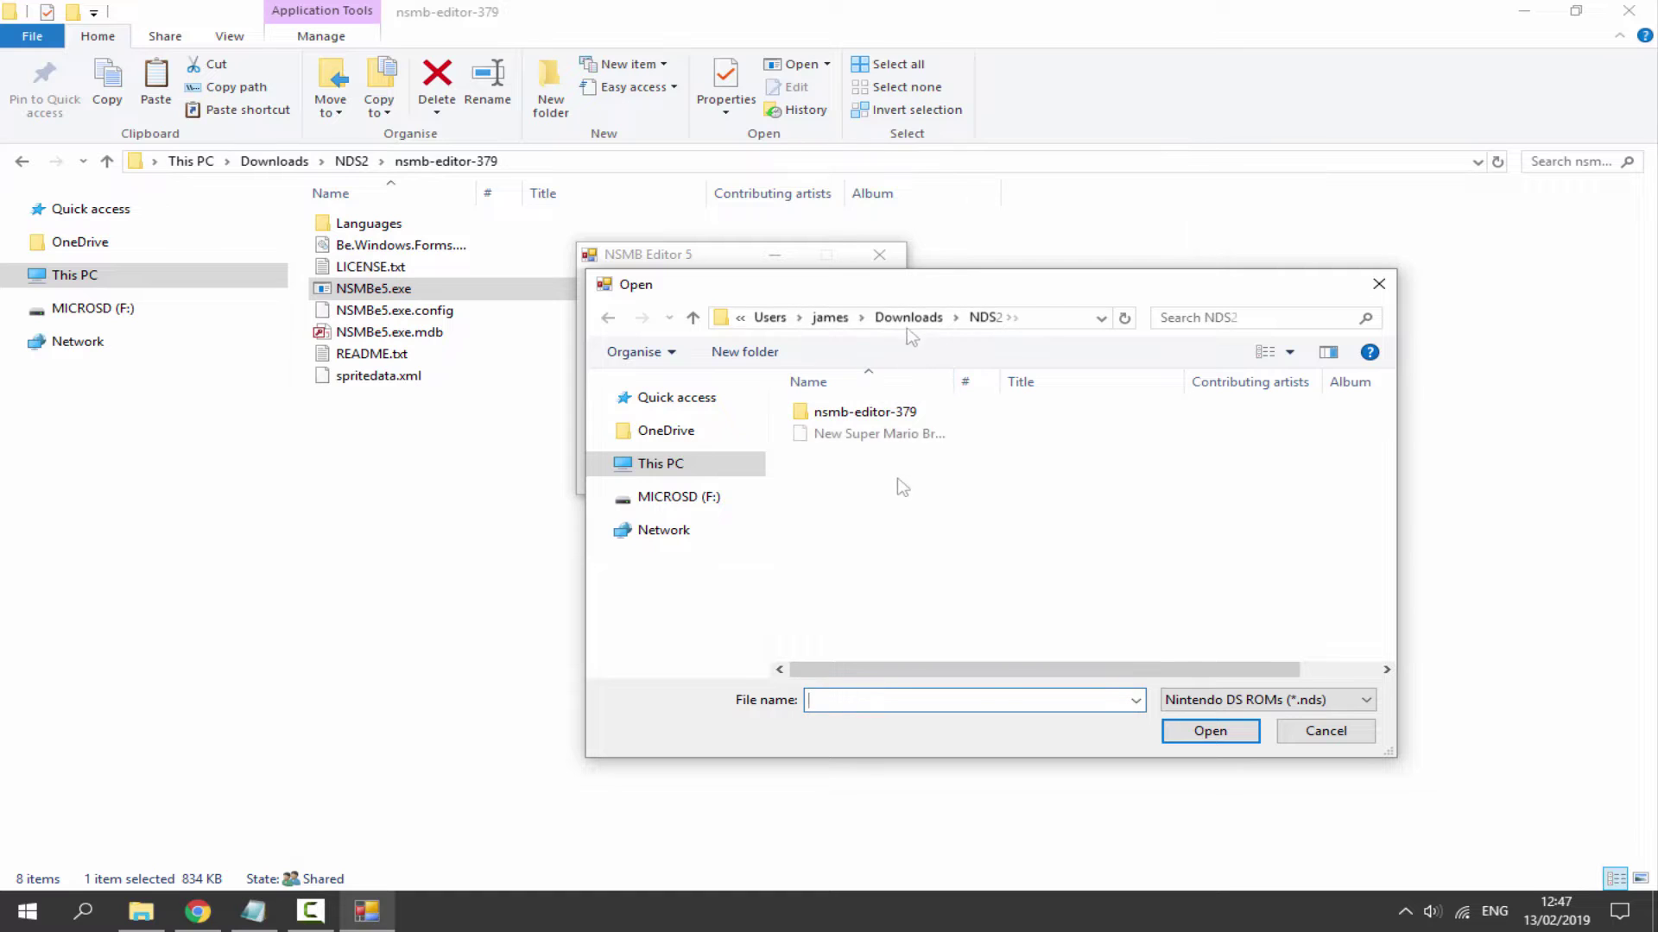
{"action": "left_click", "coordinate": [856, 437]}
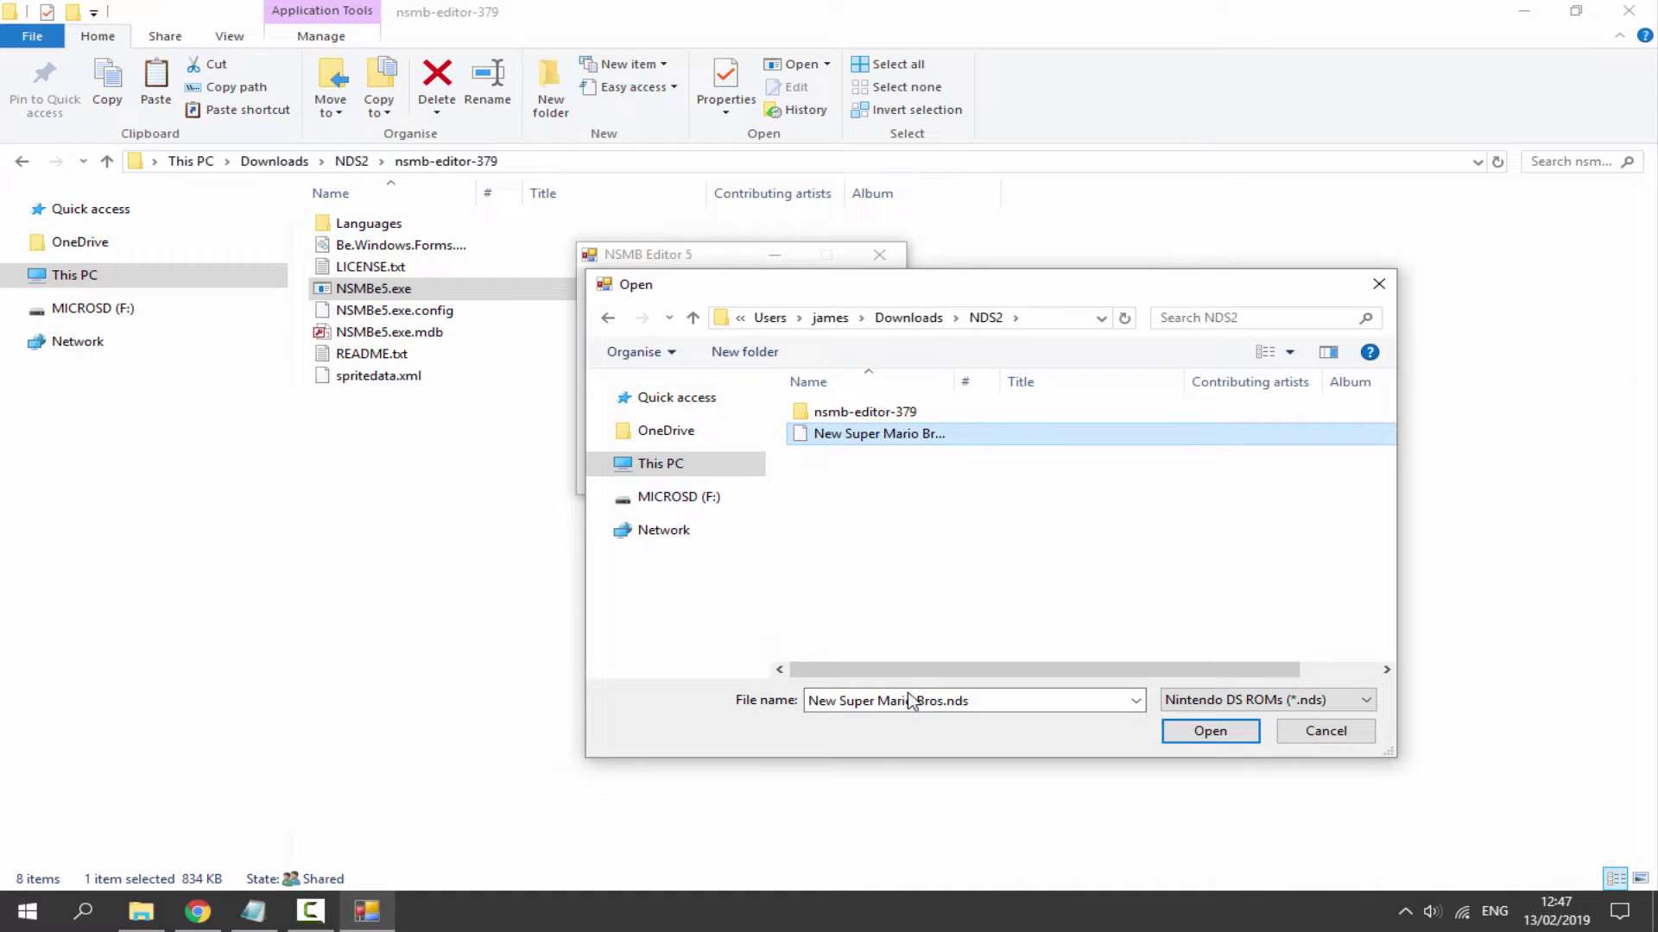
{"action": "left_click", "coordinate": [1209, 731]}
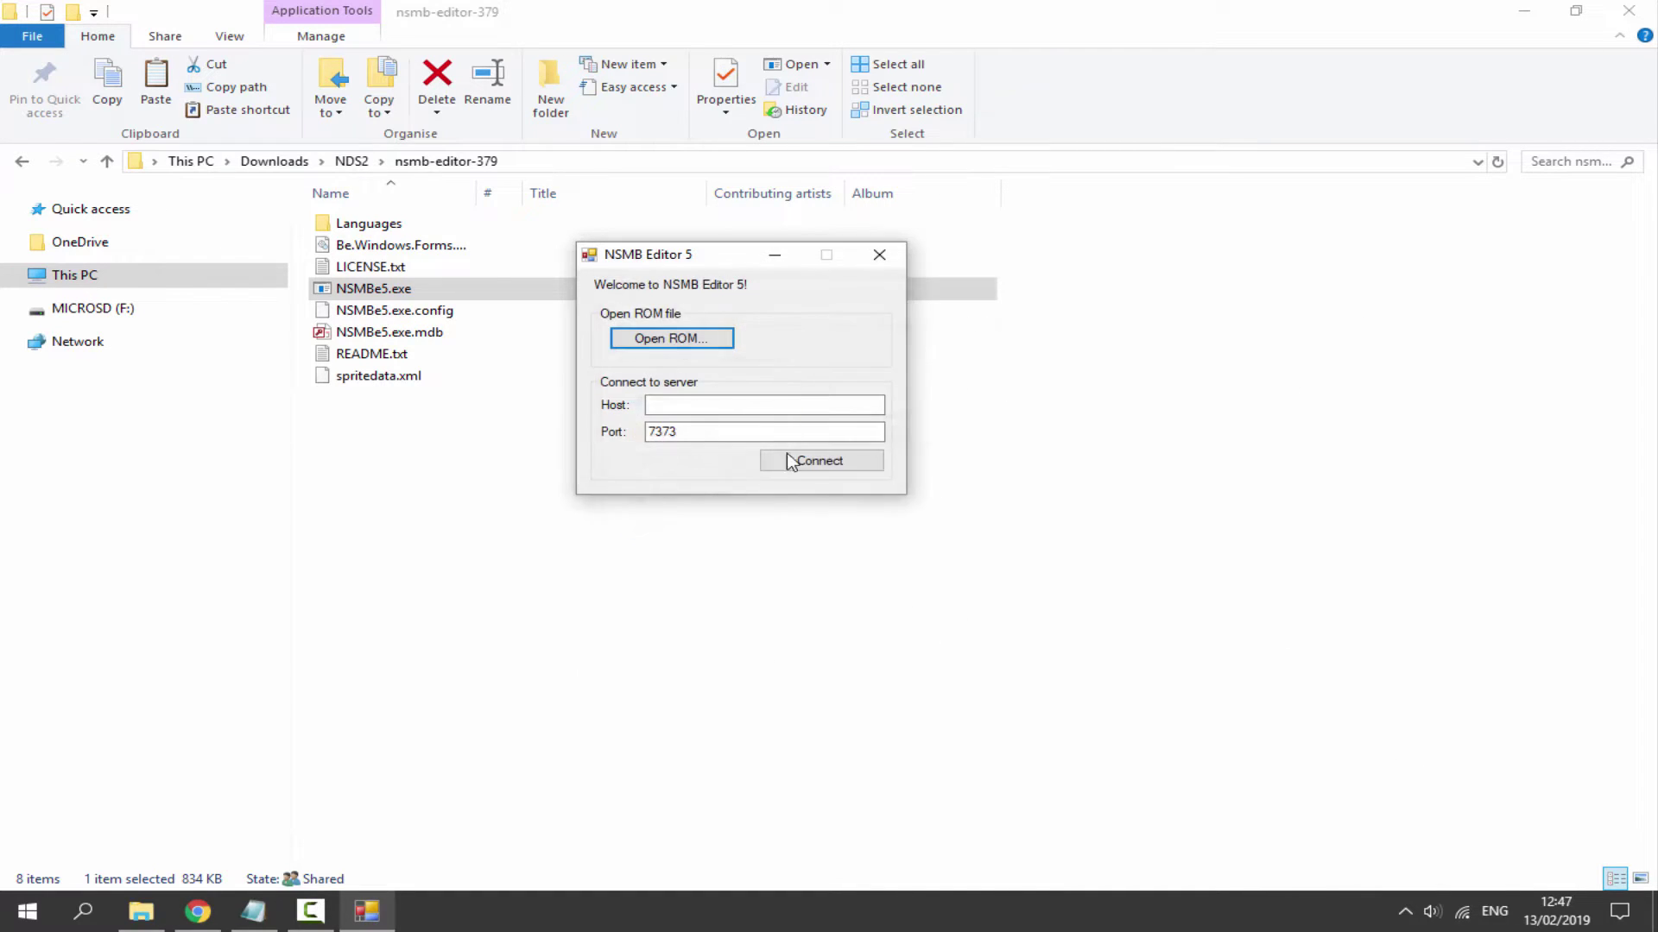
{"action": "left_click_drag", "start_coordinate": [531, 144], "coordinate": [874, 154]}
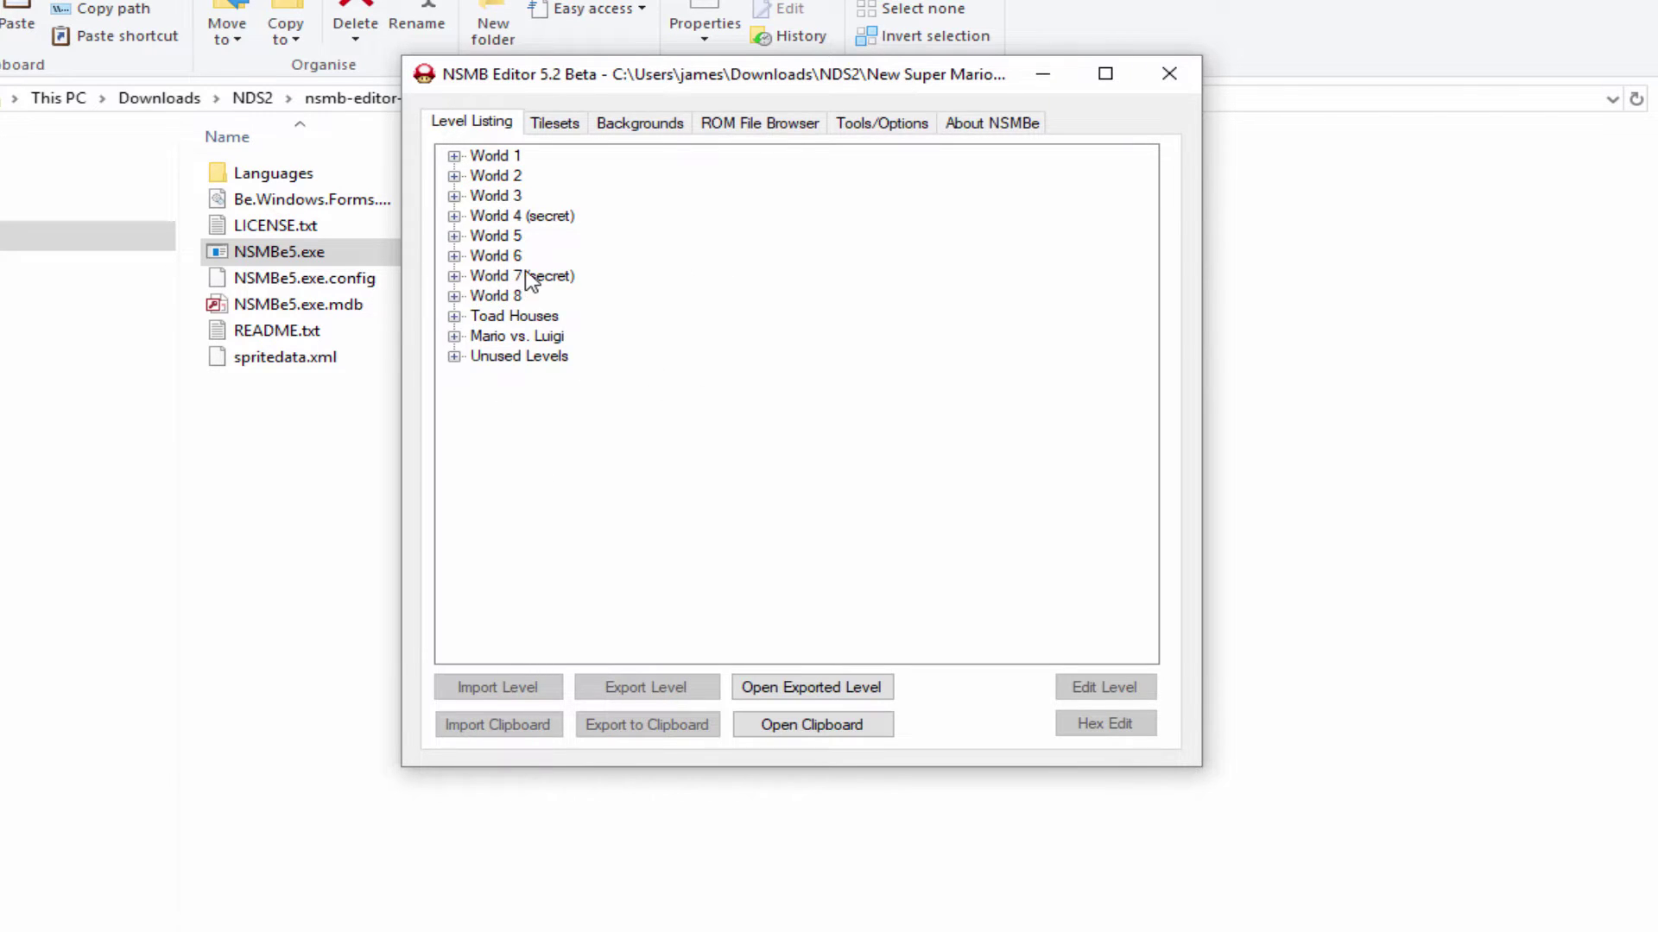
Expand World 1 and level 1-1, then select Area 1
{"action": "left_click", "coordinate": [454, 156]}
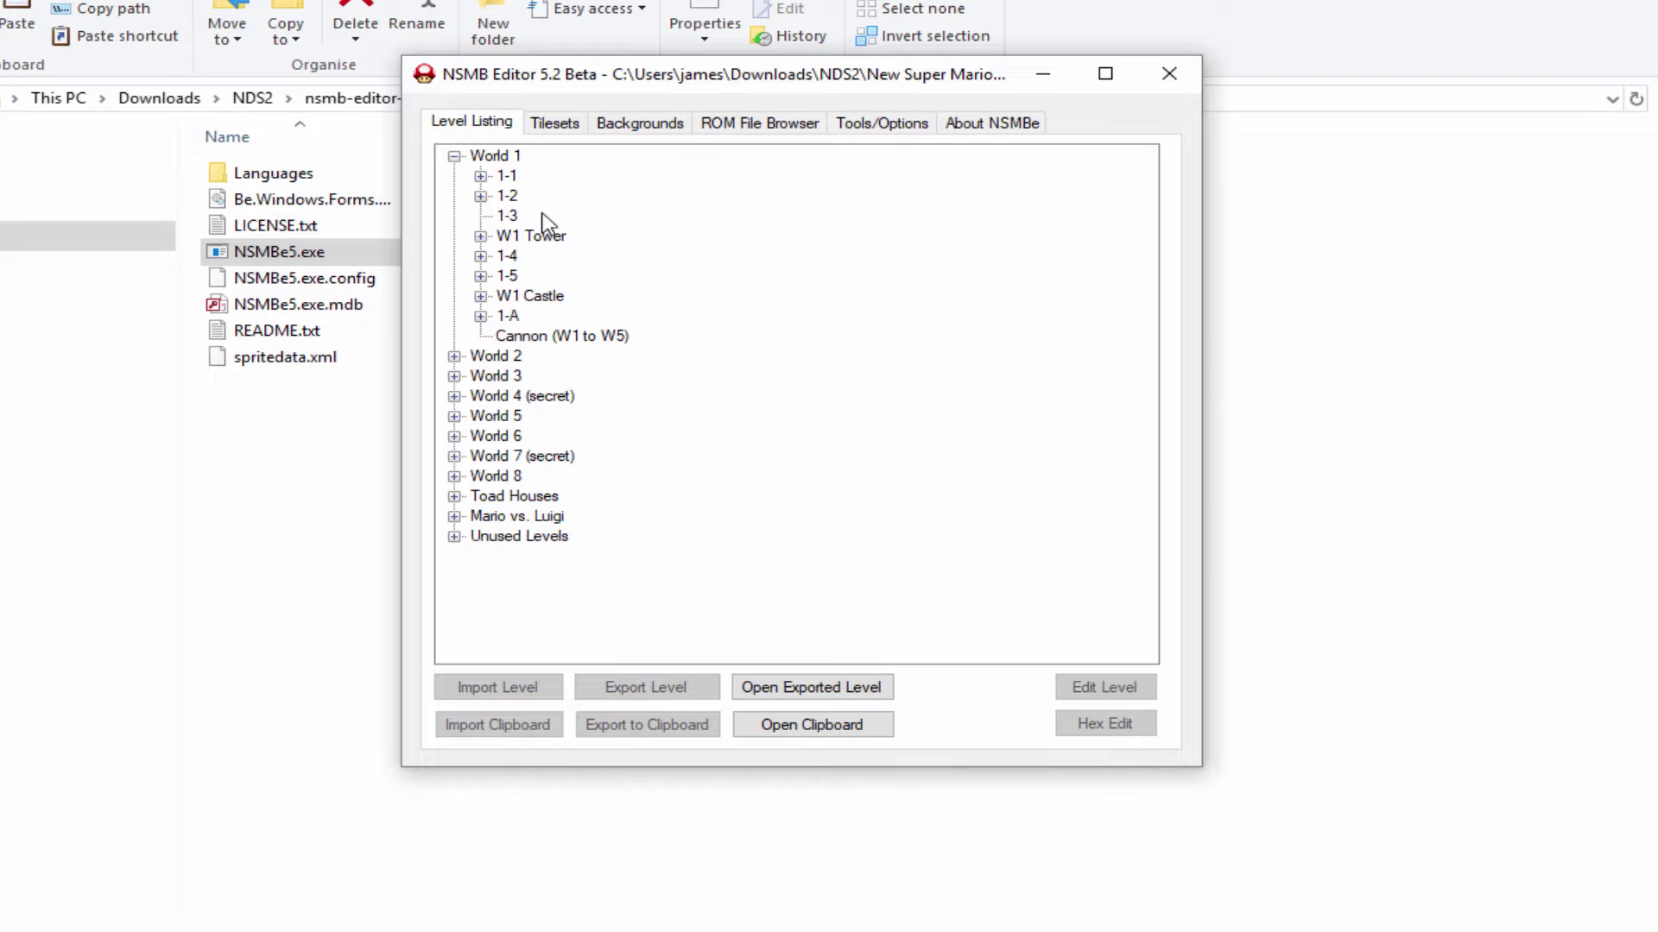
{"action": "left_click", "coordinate": [480, 176]}
{"action": "left_click", "coordinate": [541, 198]}
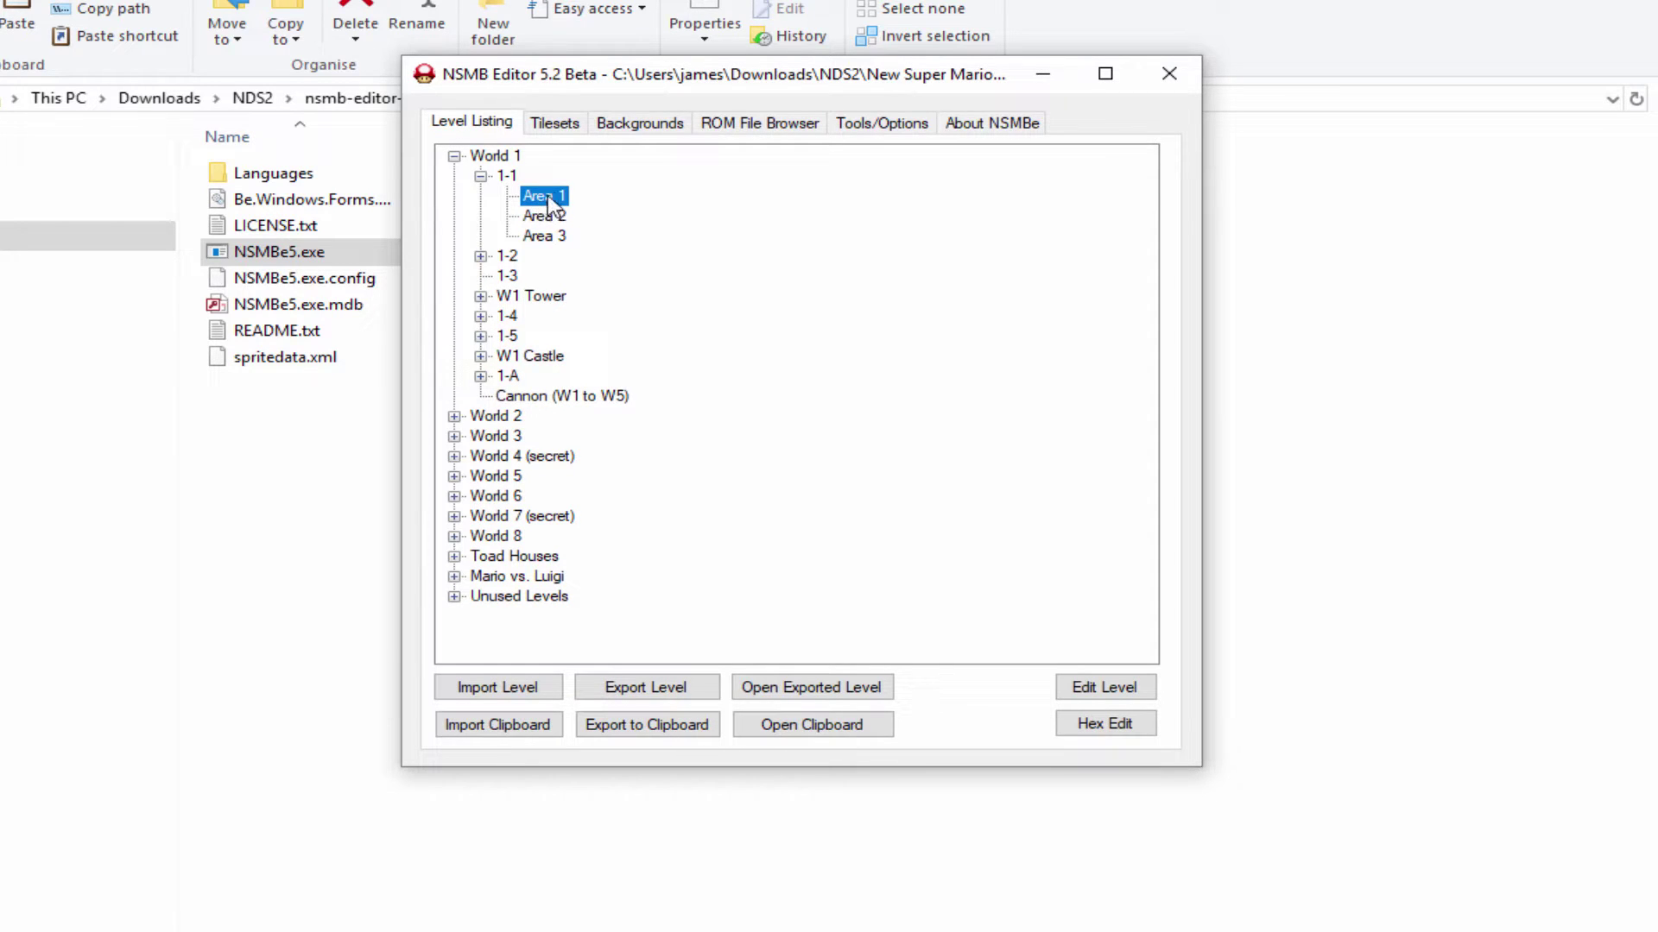
Open 1-1 Area 1 in the level editor and browse the Tileset 0/1/2 object palettes
{"action": "double_click", "coordinate": [541, 197]}
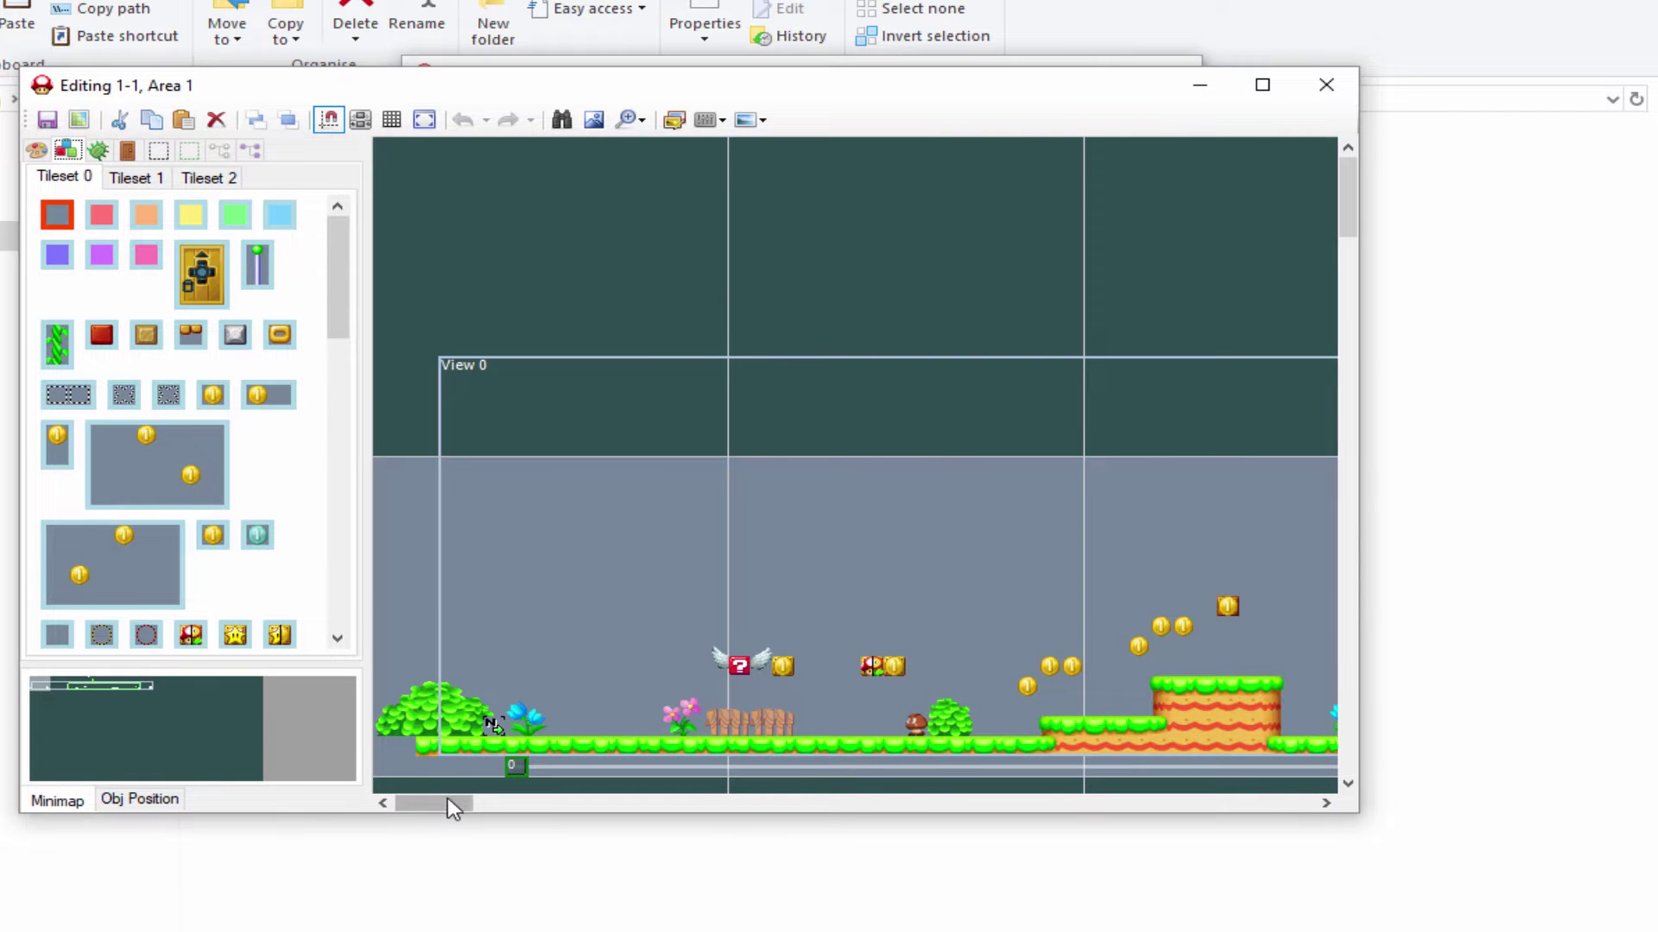
{"action": "mouse_move", "coordinate": [456, 812]}
{"action": "left_mouse_down"}
{"action": "mouse_move", "coordinate": [732, 781]}
{"action": "mouse_move", "coordinate": [613, 769]}
{"action": "mouse_move", "coordinate": [672, 765]}
{"action": "mouse_move", "coordinate": [1064, 768]}
{"action": "mouse_move", "coordinate": [437, 801]}
{"action": "left_mouse_up"}
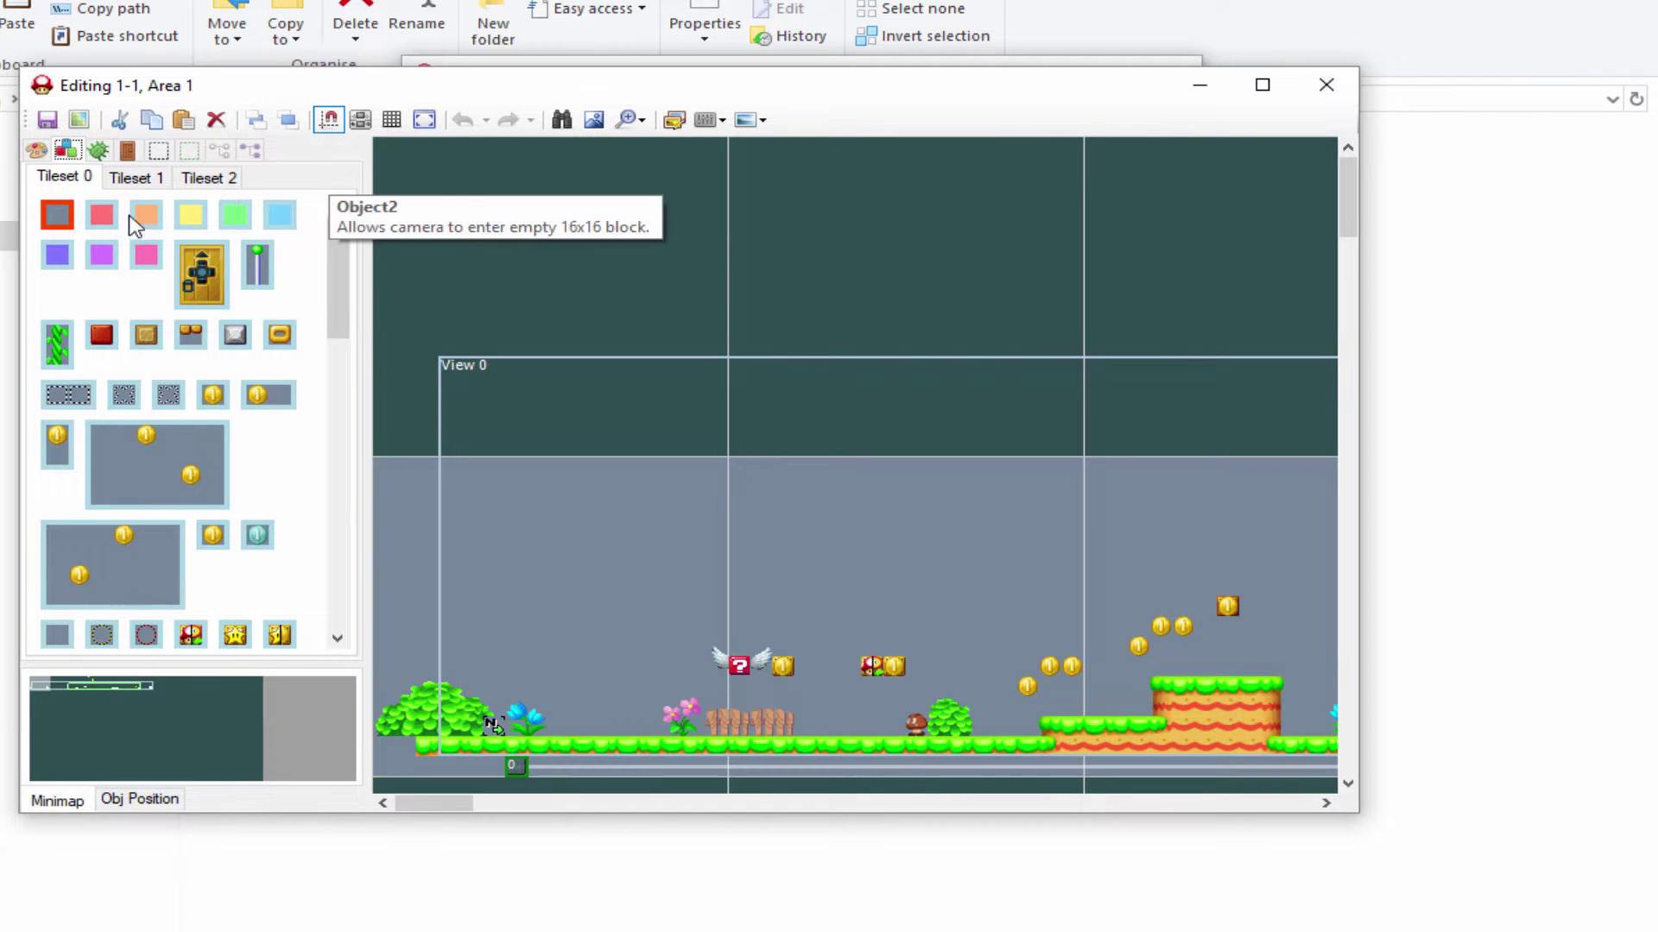
{"action": "left_click", "coordinate": [122, 179]}
{"action": "key", "text": "Right"}
{"action": "key", "text": "Left"}
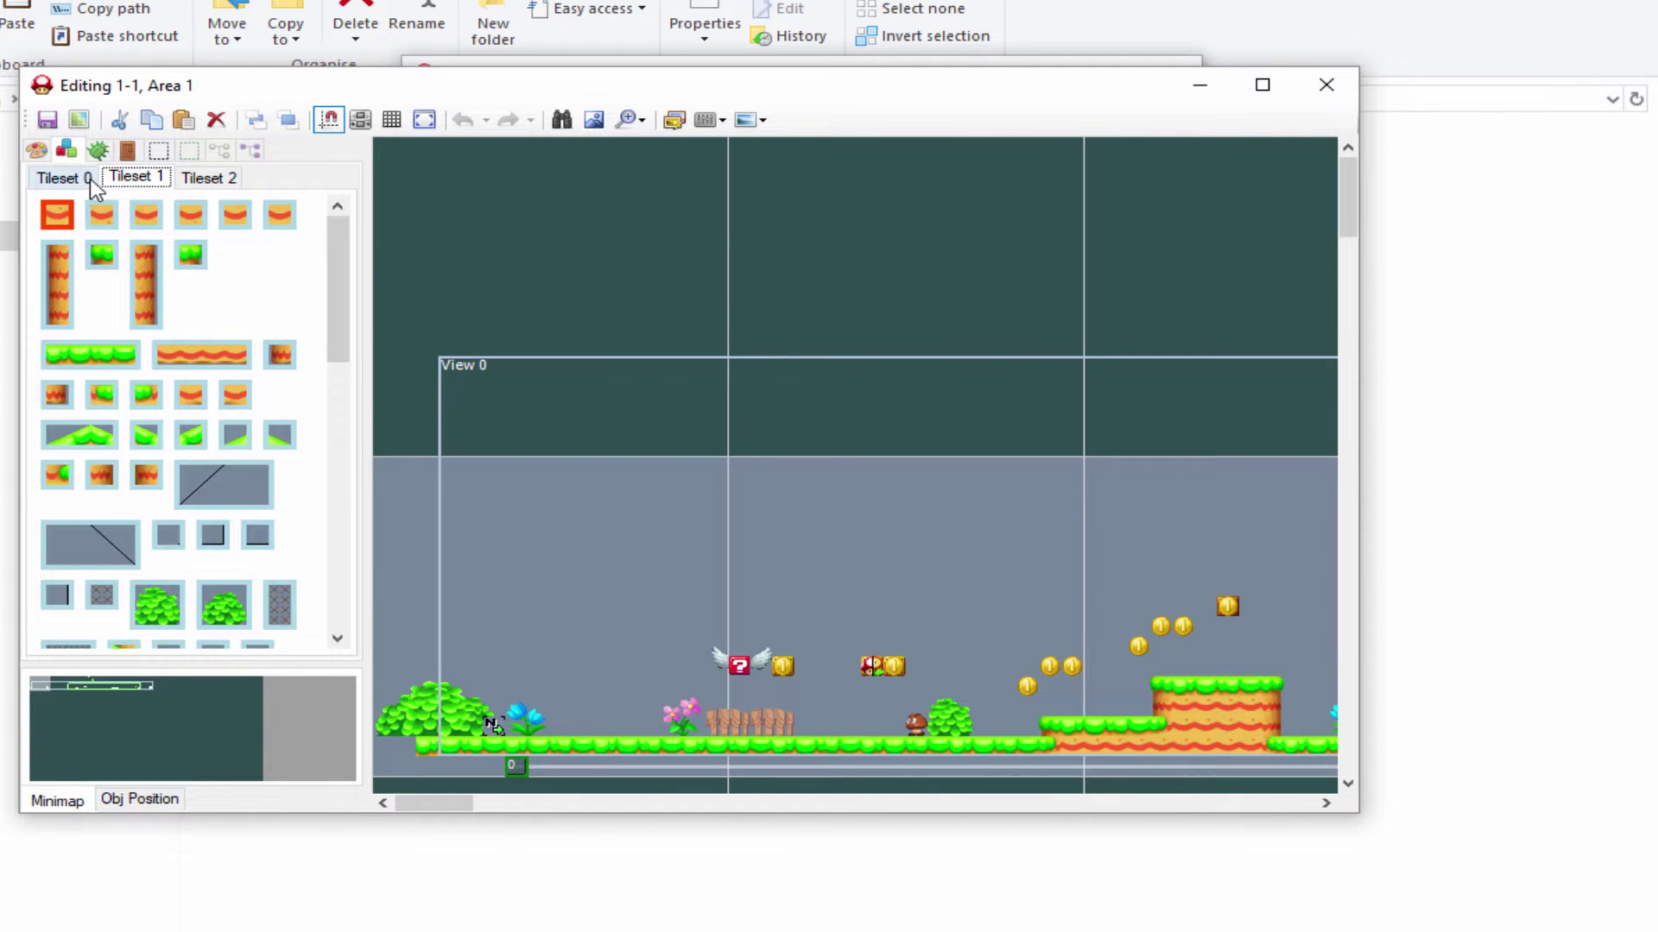
{"action": "key", "text": "Left"}
{"action": "key", "text": "Right"}
{"action": "key", "text": "Right"}
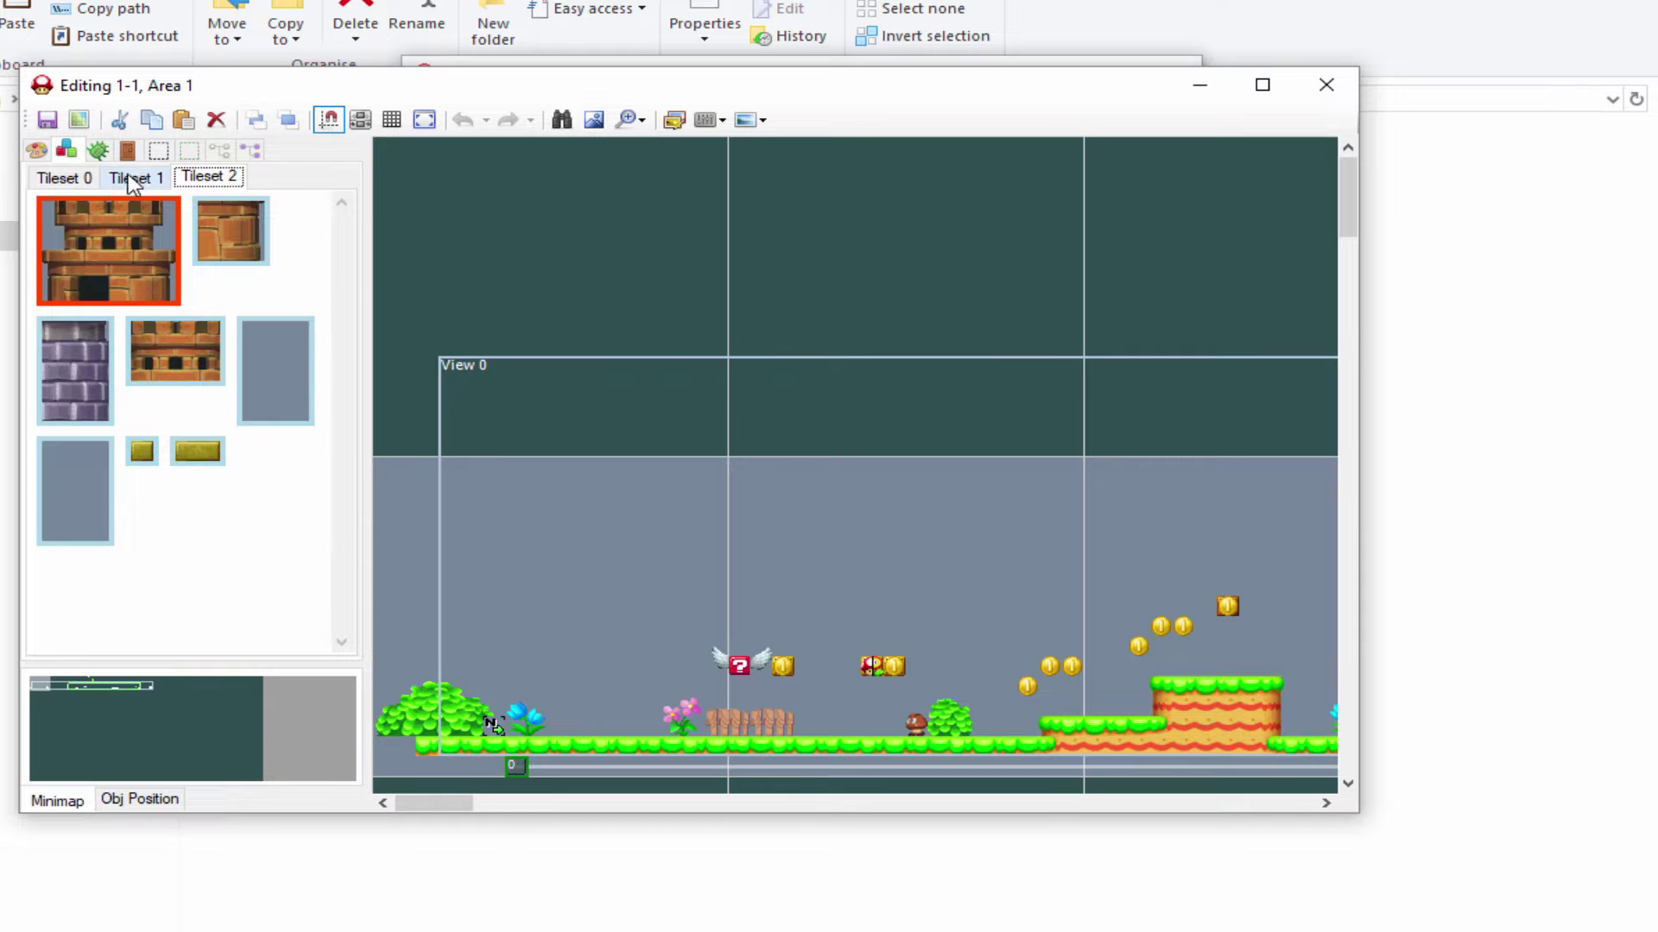
Return to Tileset 0 and select the green 1-up block object
{"action": "left_click", "coordinate": [129, 182]}
{"action": "left_click", "coordinate": [73, 183]}
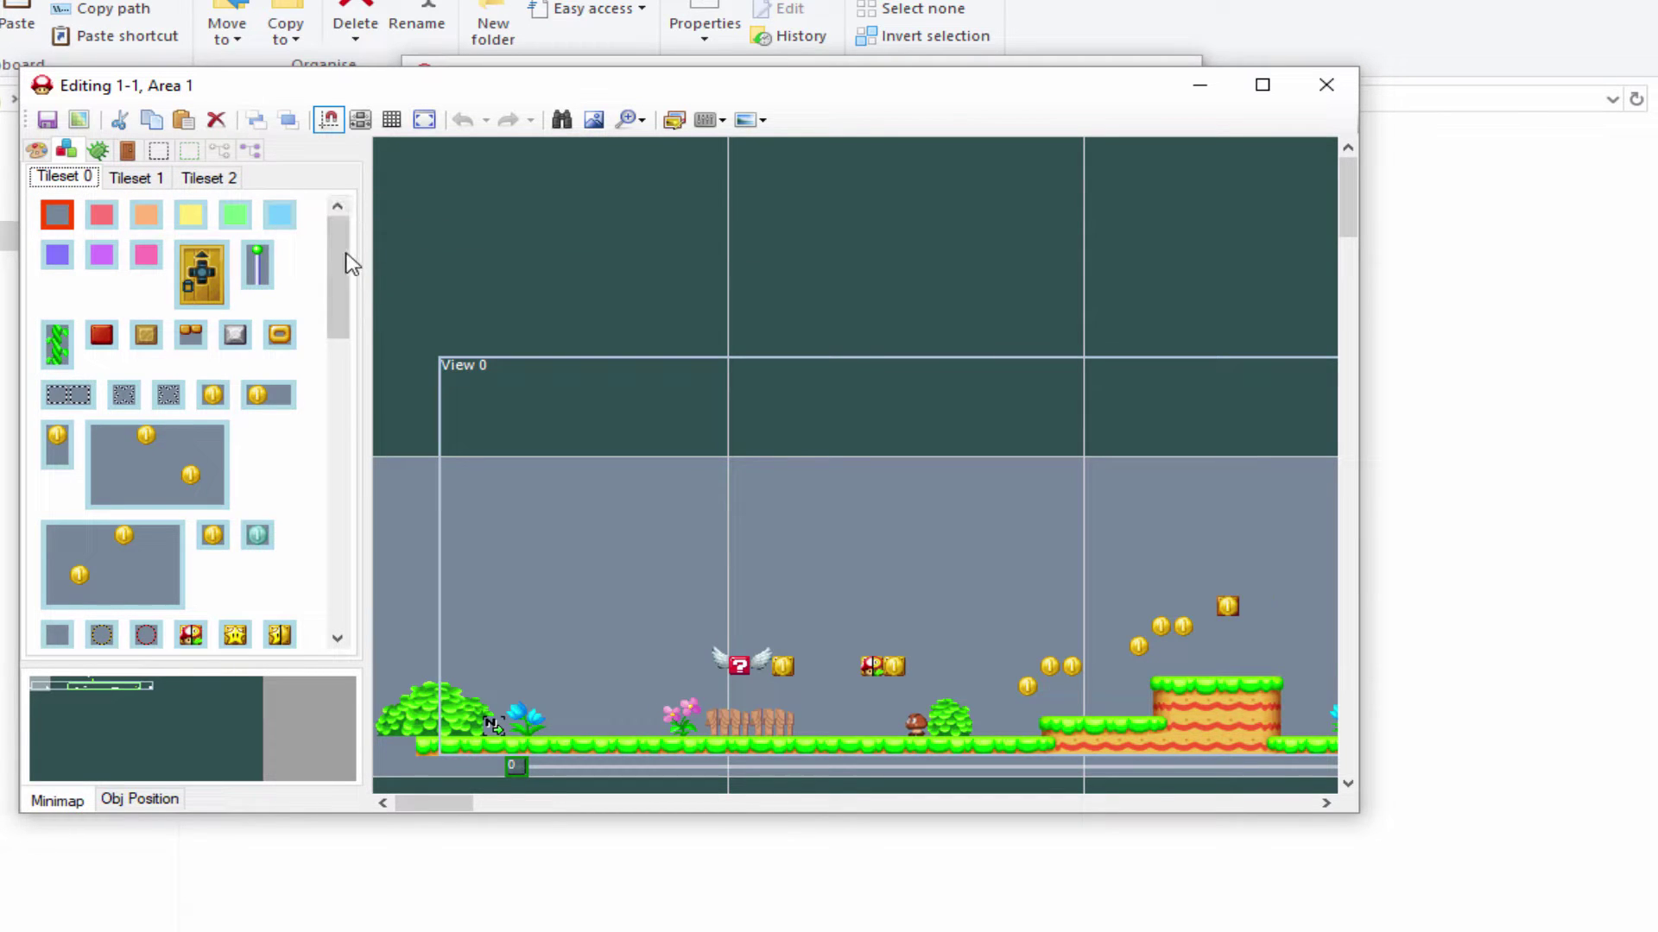
{"action": "left_click_drag", "start_coordinate": [351, 259], "coordinate": [361, 356]}
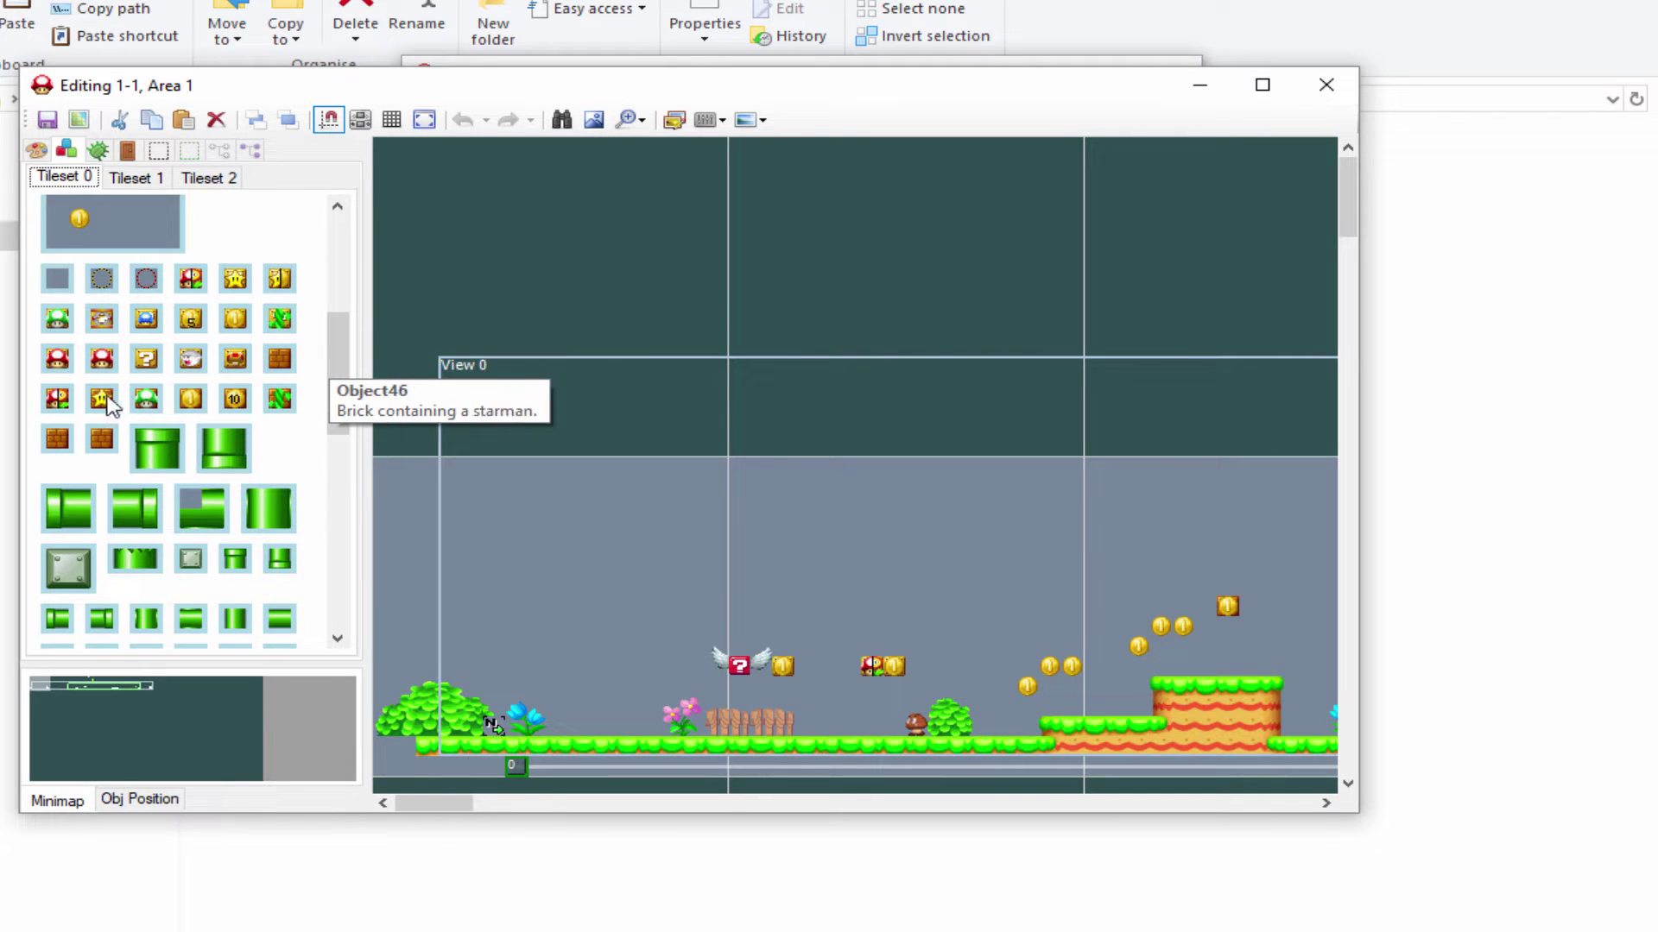
{"action": "left_click", "coordinate": [52, 322]}
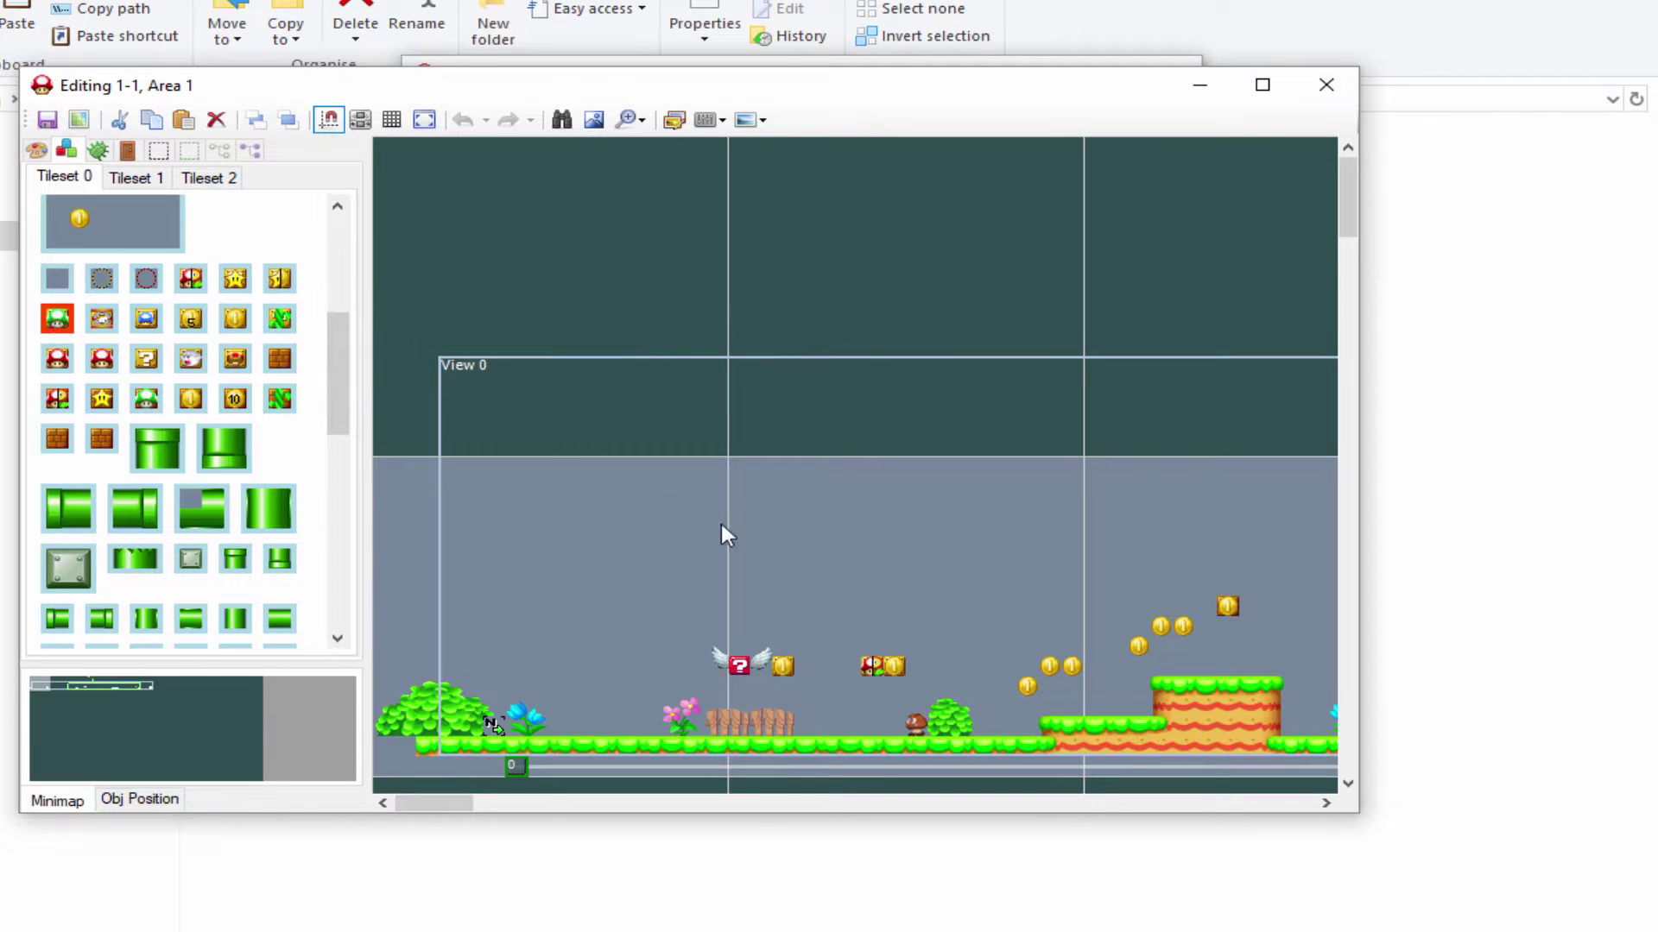
Place green 1-up blocks above the ground, then delete the widened 1-up block
{"action": "left_click", "coordinate": [944, 627]}
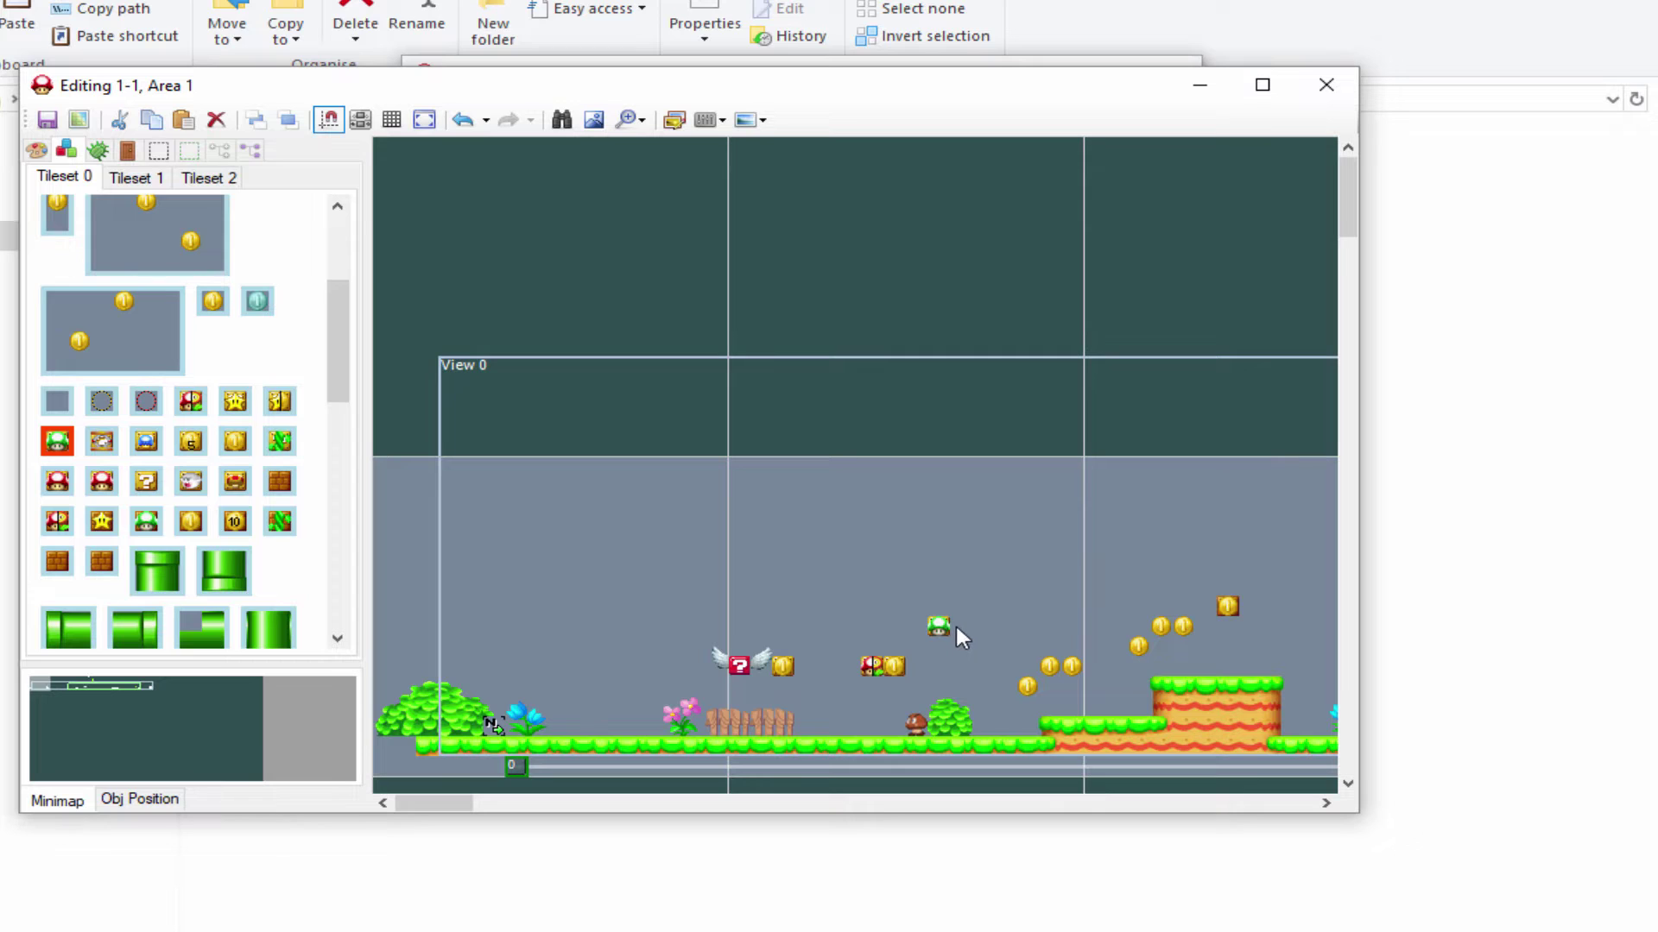
{"action": "left_click", "coordinate": [1005, 628]}
{"action": "left_click_drag", "start_coordinate": [862, 561], "coordinate": [887, 598]}
{"action": "key", "text": "Delete"}
Place a Tileset 1 blue flower and stretch it into a tall, wide block
{"action": "left_click_drag", "start_coordinate": [340, 345], "coordinate": [365, 244]}
{"action": "left_click", "coordinate": [136, 177]}
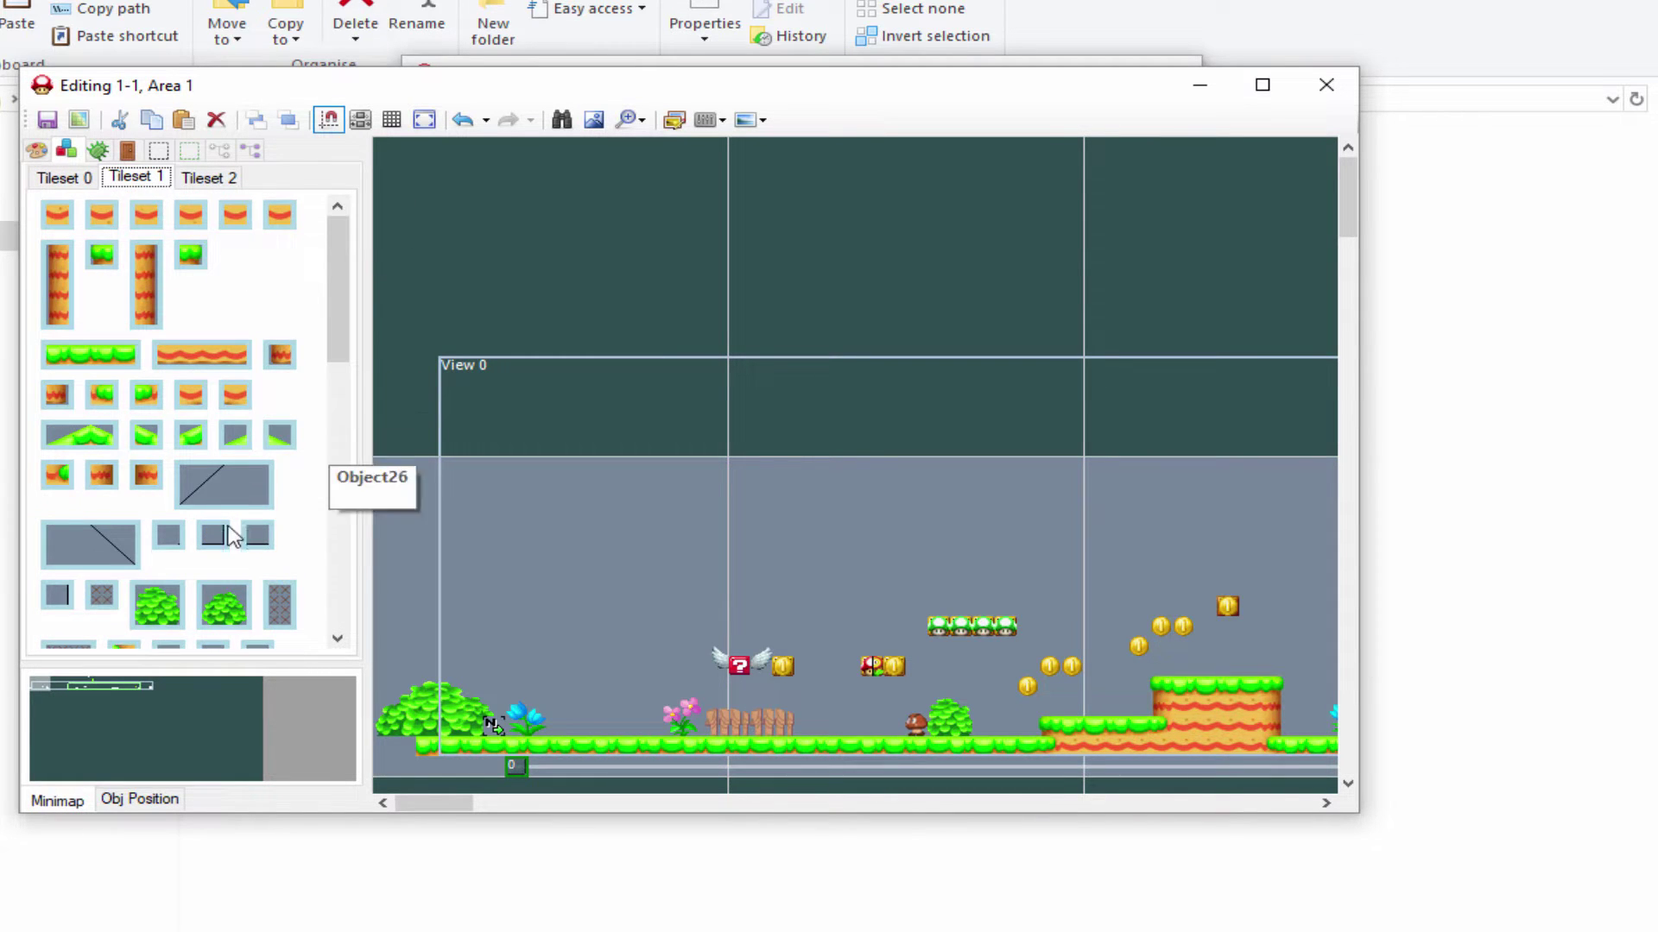
{"action": "left_click_drag", "start_coordinate": [341, 313], "coordinate": [329, 507]}
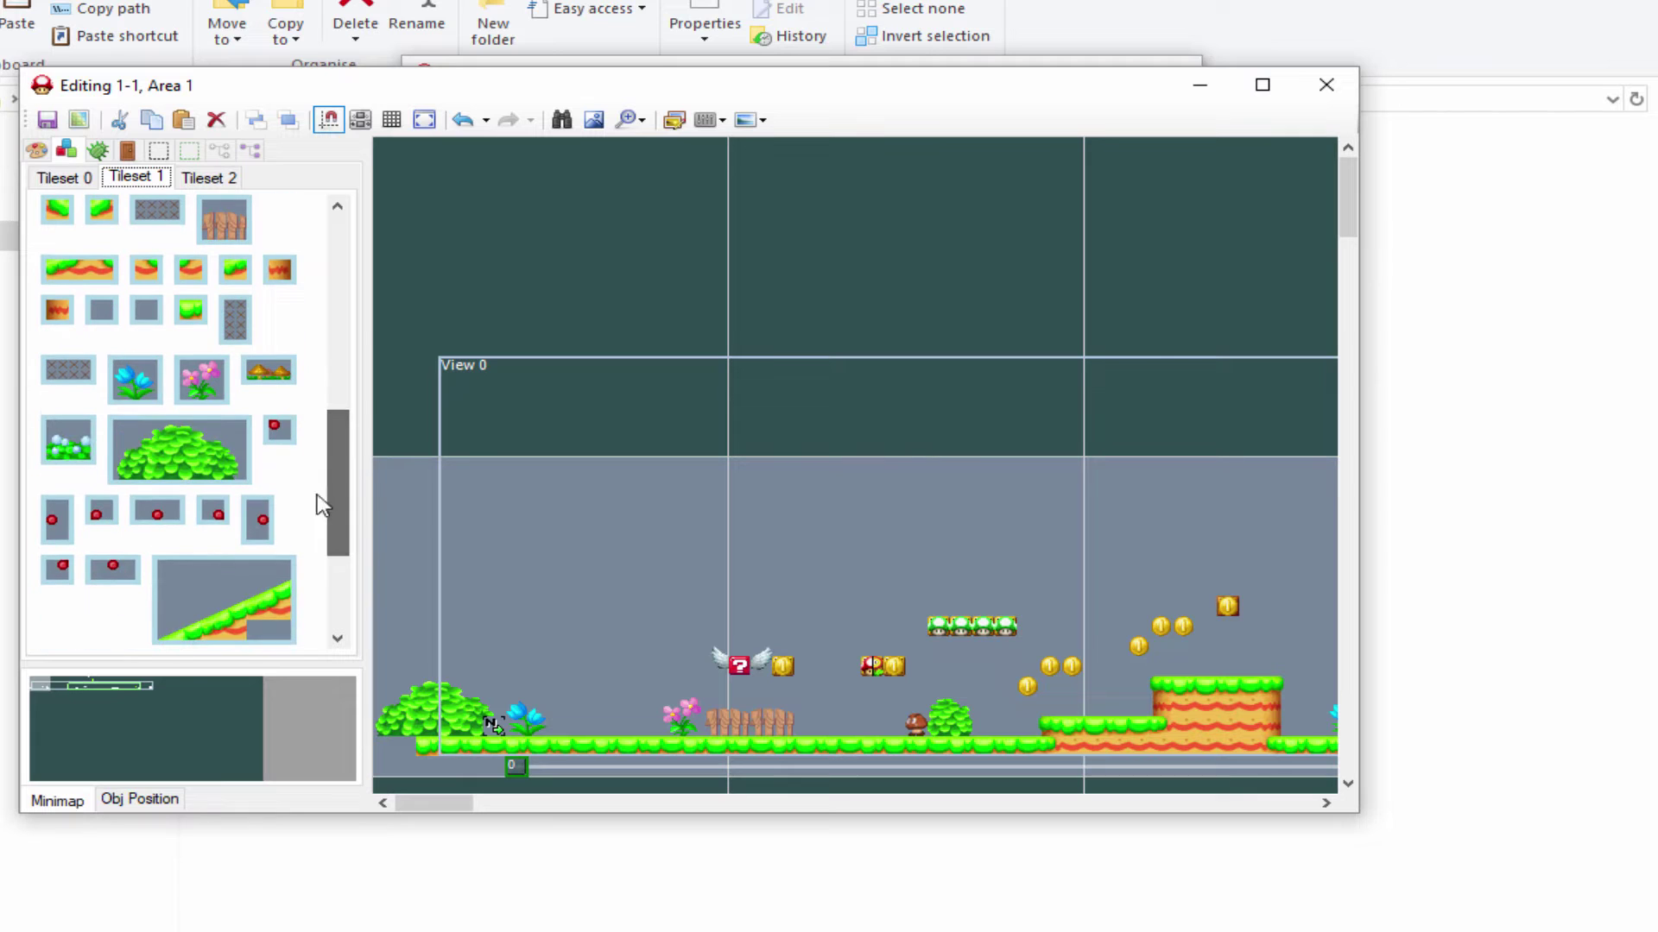
{"action": "left_click", "coordinate": [140, 376]}
{"action": "scroll", "coordinate": [587, 732], "scroll_direction": "up", "scroll_amount": 1}
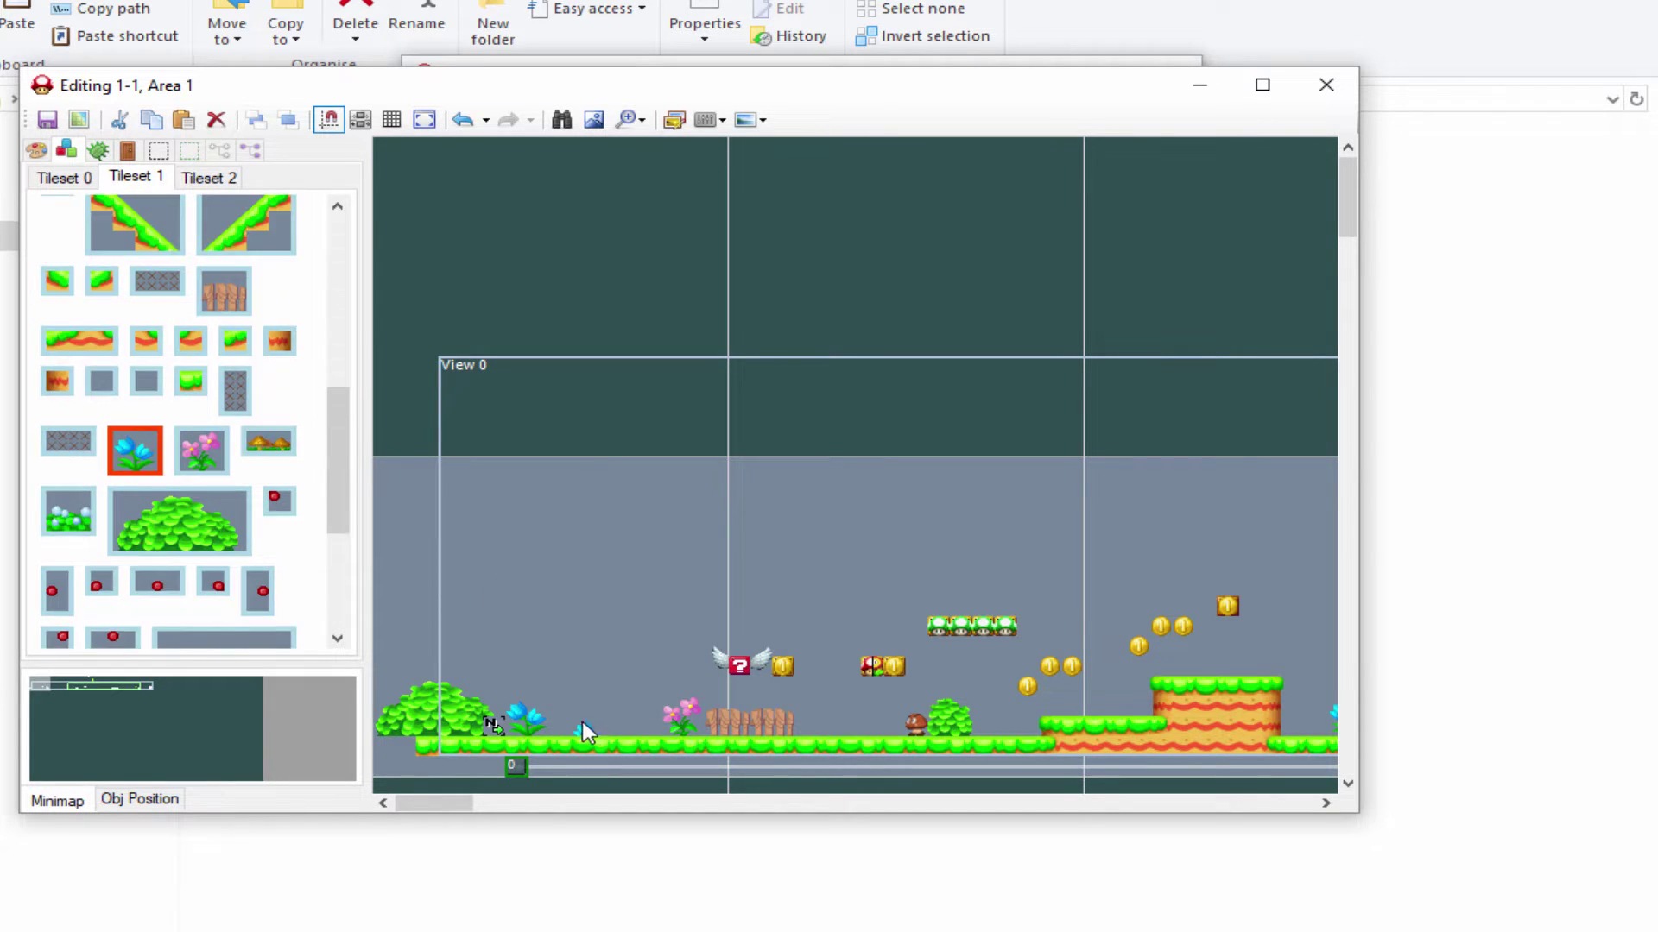
{"action": "right_click", "coordinate": [616, 716]}
{"action": "right_click_drag", "start_coordinate": [561, 717], "coordinate": [643, 613]}
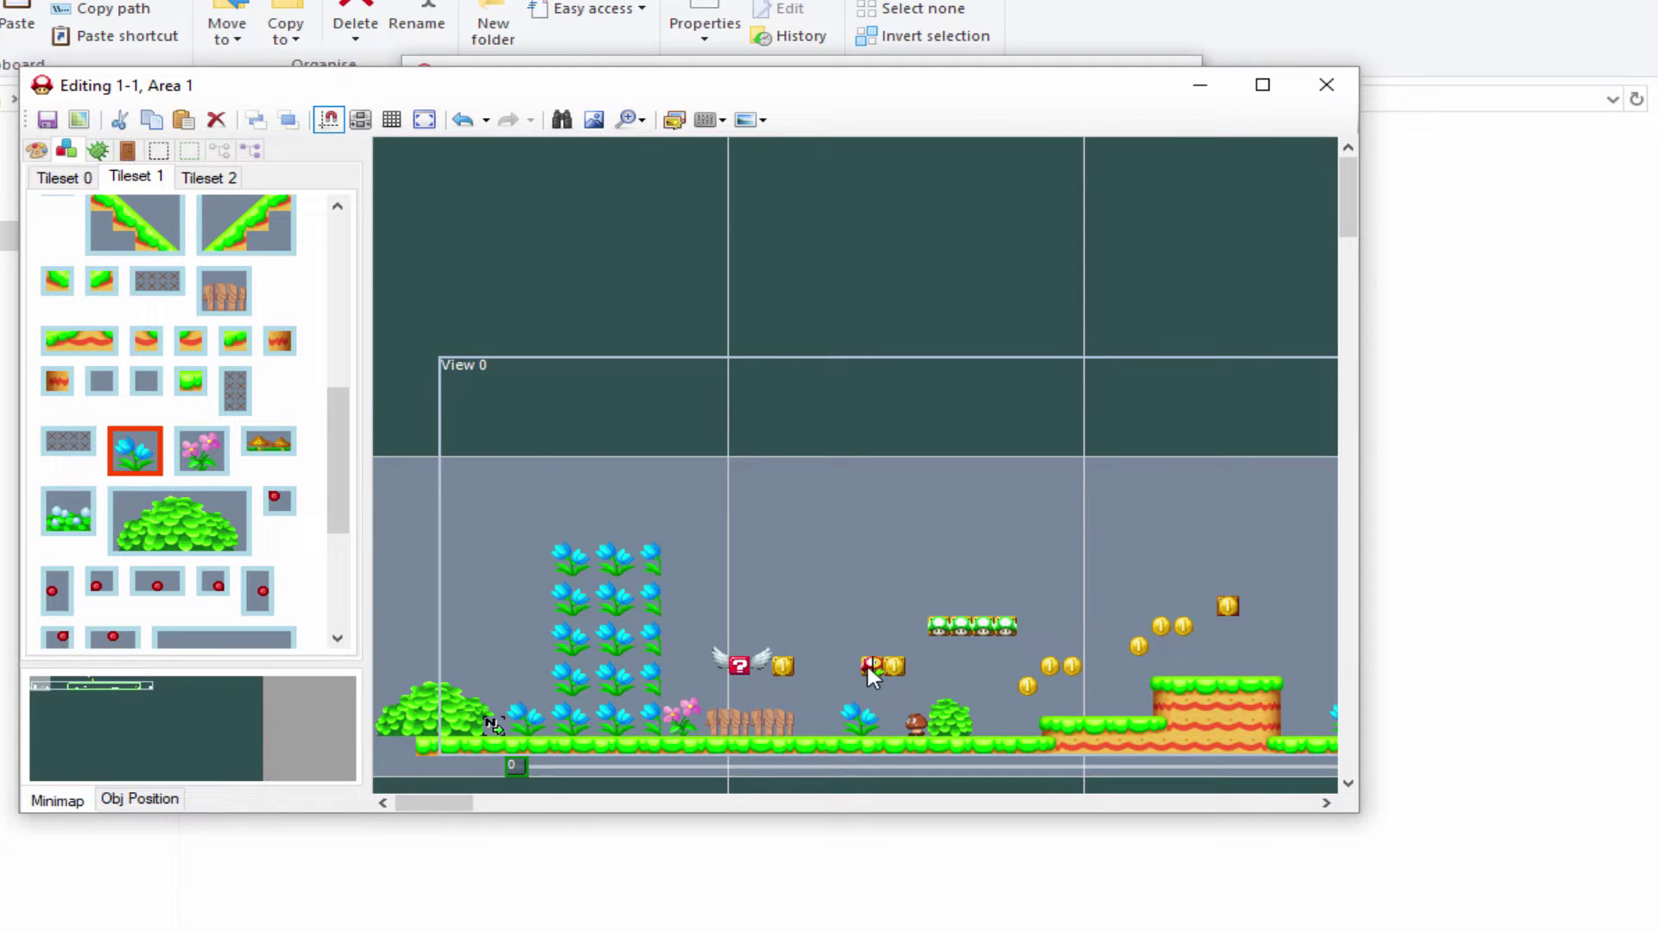
{"action": "left_click_drag", "start_coordinate": [335, 471], "coordinate": [313, 270]}
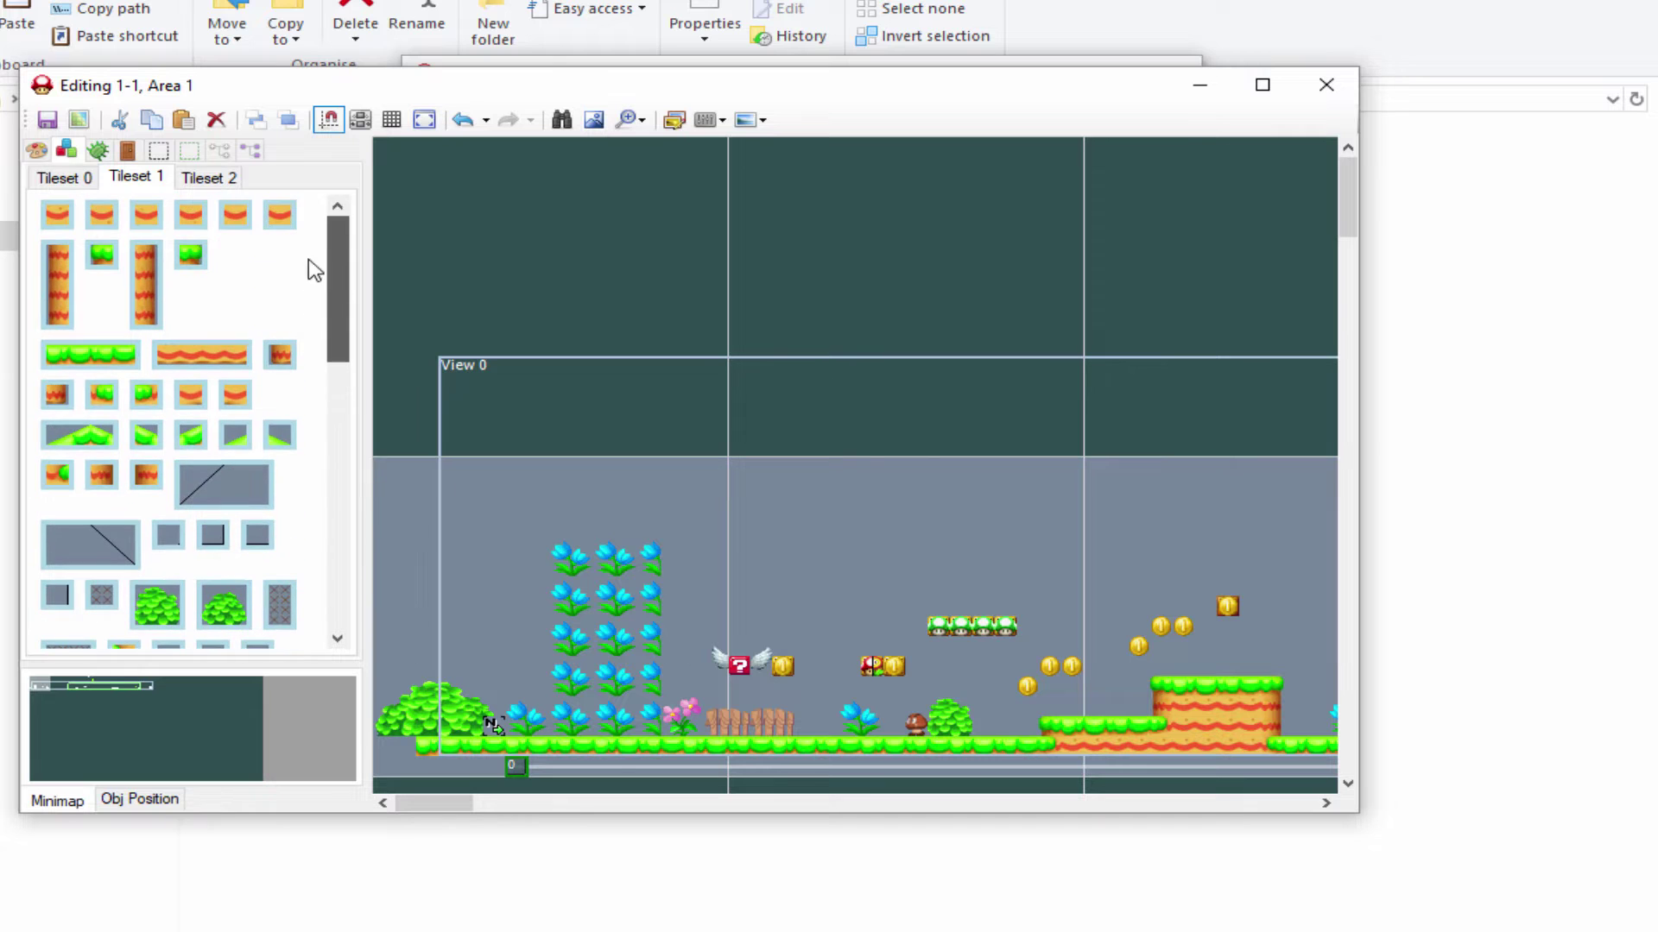
Extend the hill's grass top rightward and fill orange ground beneath it
{"action": "left_click_drag", "start_coordinate": [466, 804], "coordinate": [38, 413]}
{"action": "left_click", "coordinate": [191, 255]}
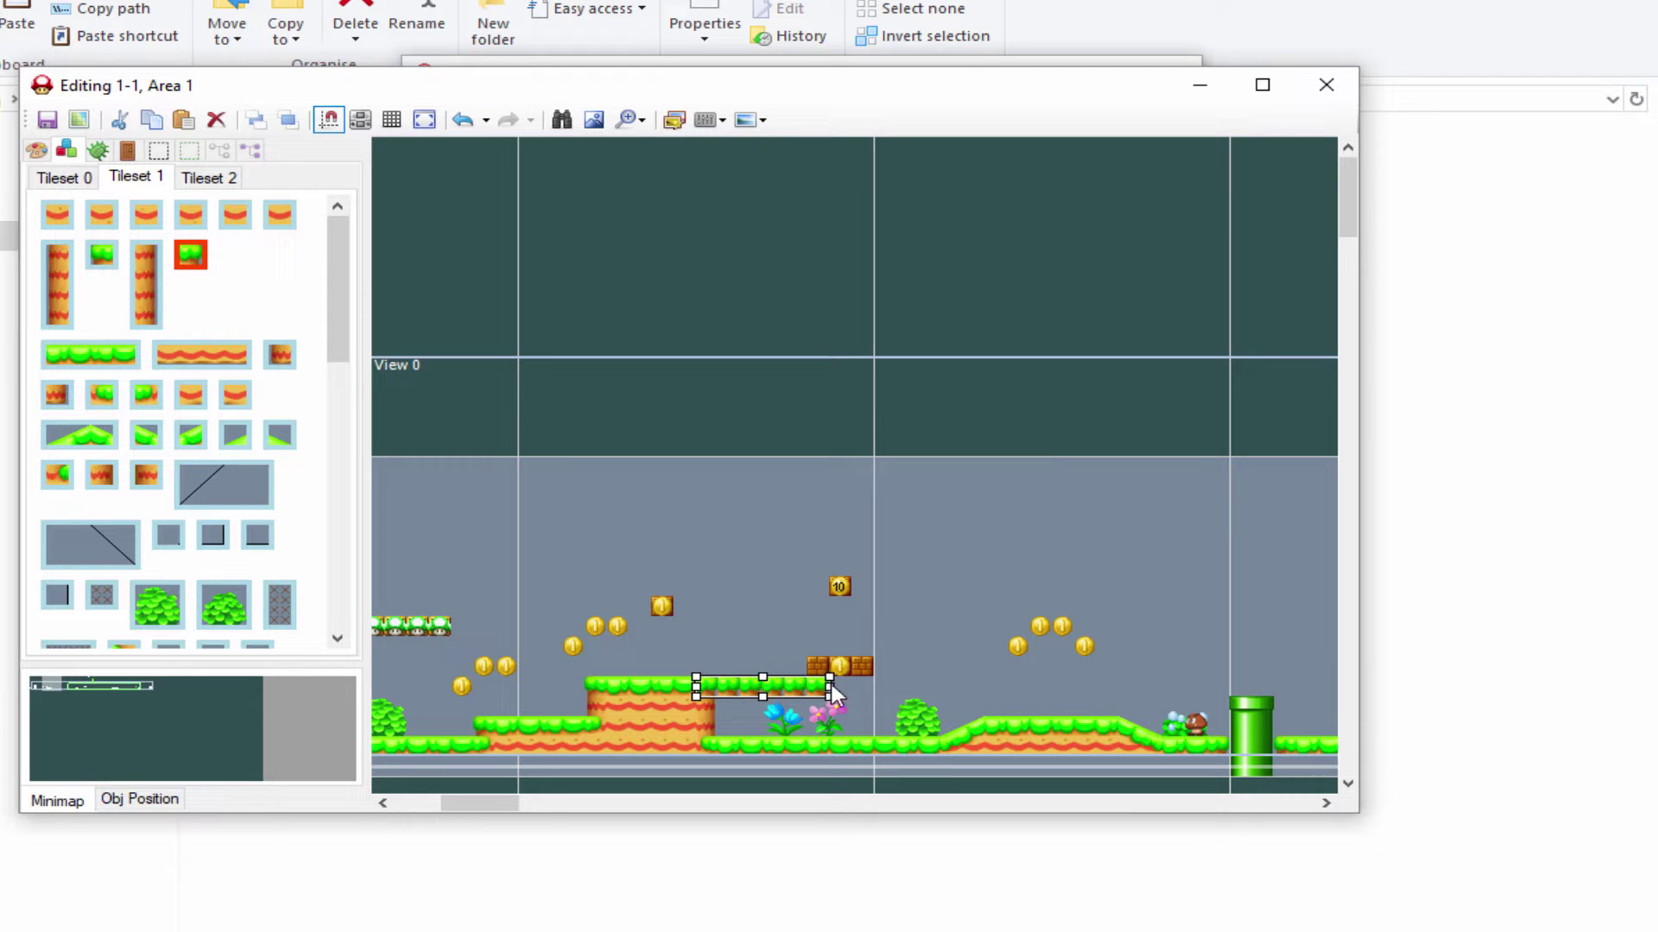
{"action": "left_click_drag", "start_coordinate": [830, 688], "coordinate": [866, 685]}
{"action": "left_click", "coordinate": [190, 214]}
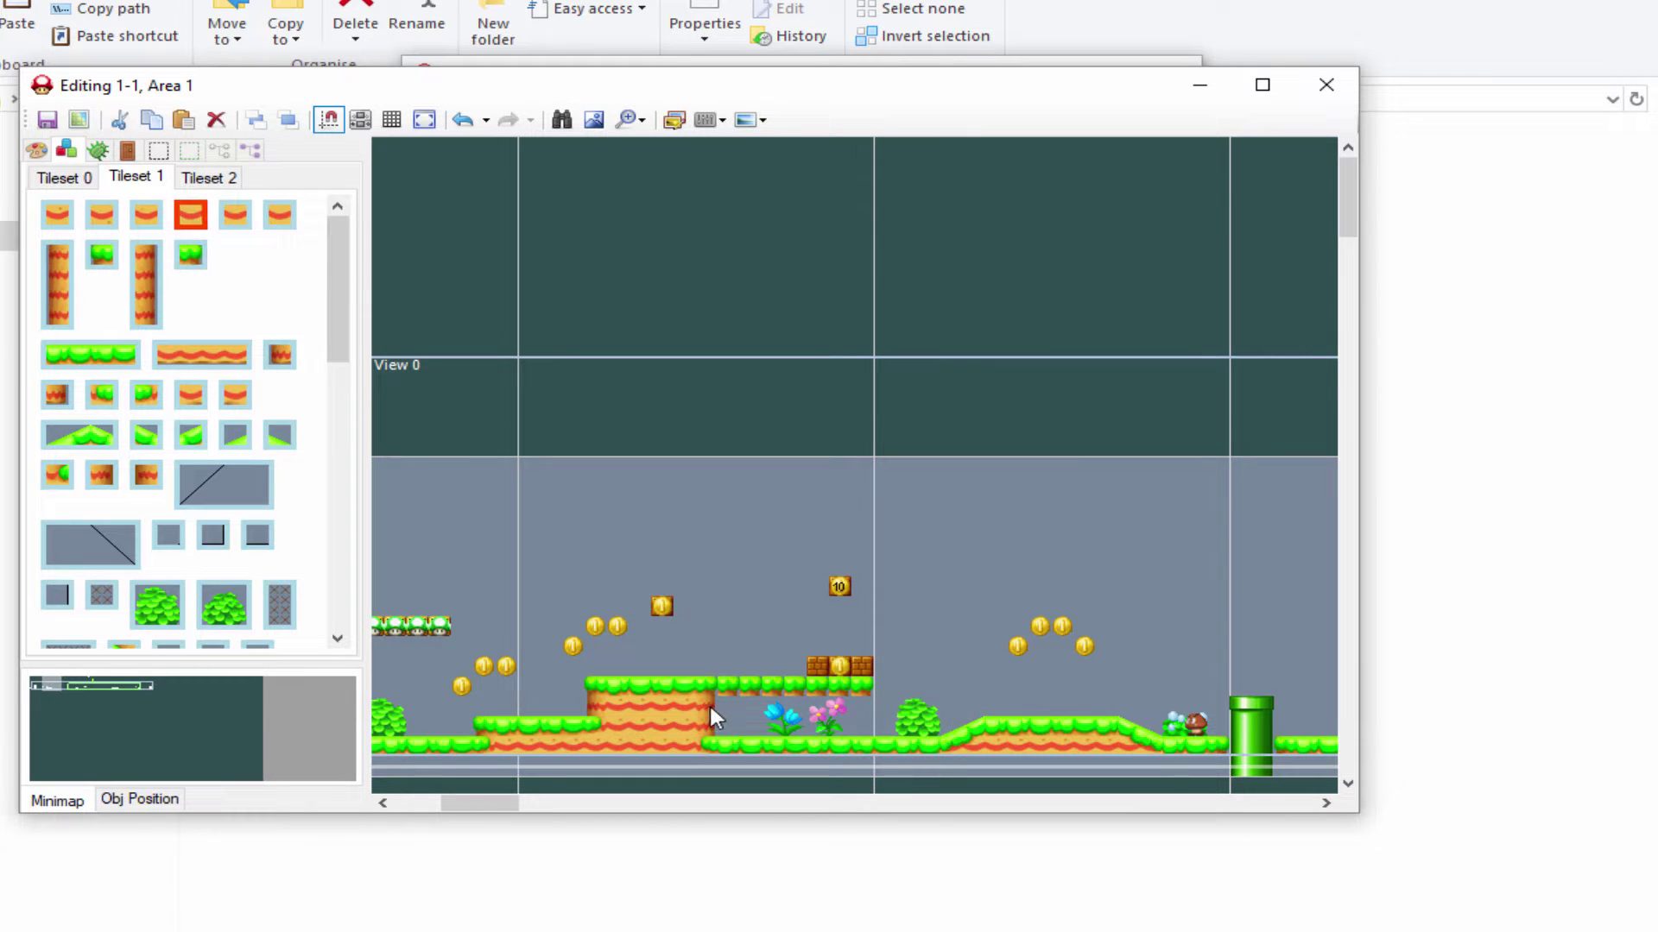
{"action": "left_click_drag", "start_coordinate": [837, 721], "coordinate": [862, 725]}
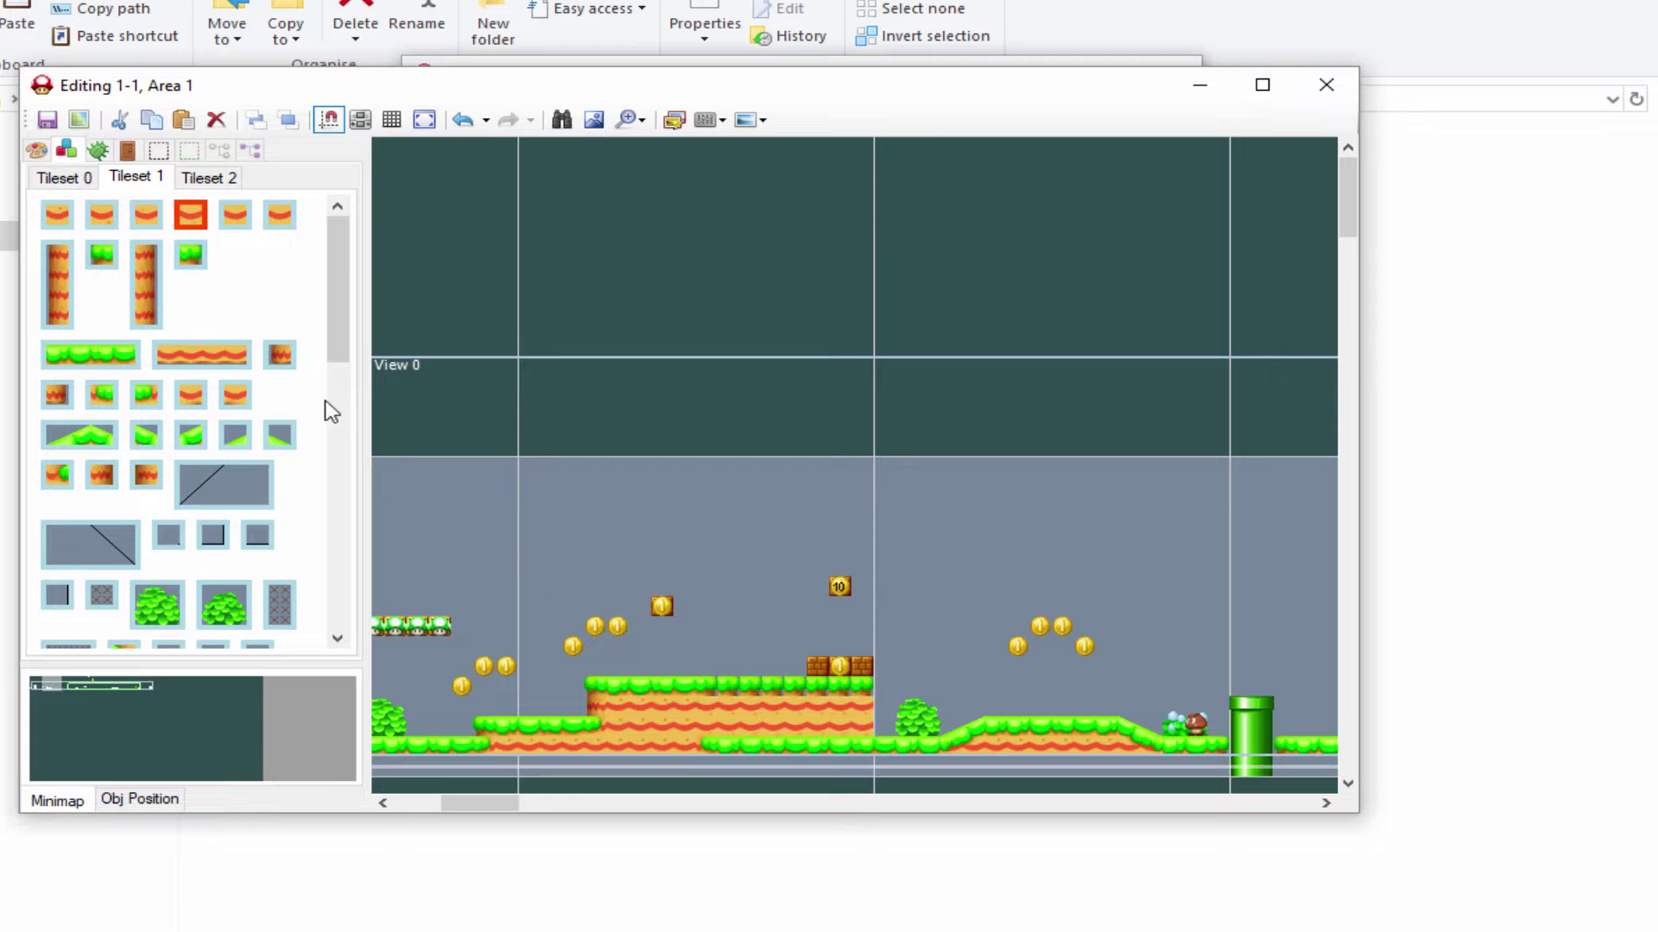
{"action": "left_click", "coordinate": [90, 354]}
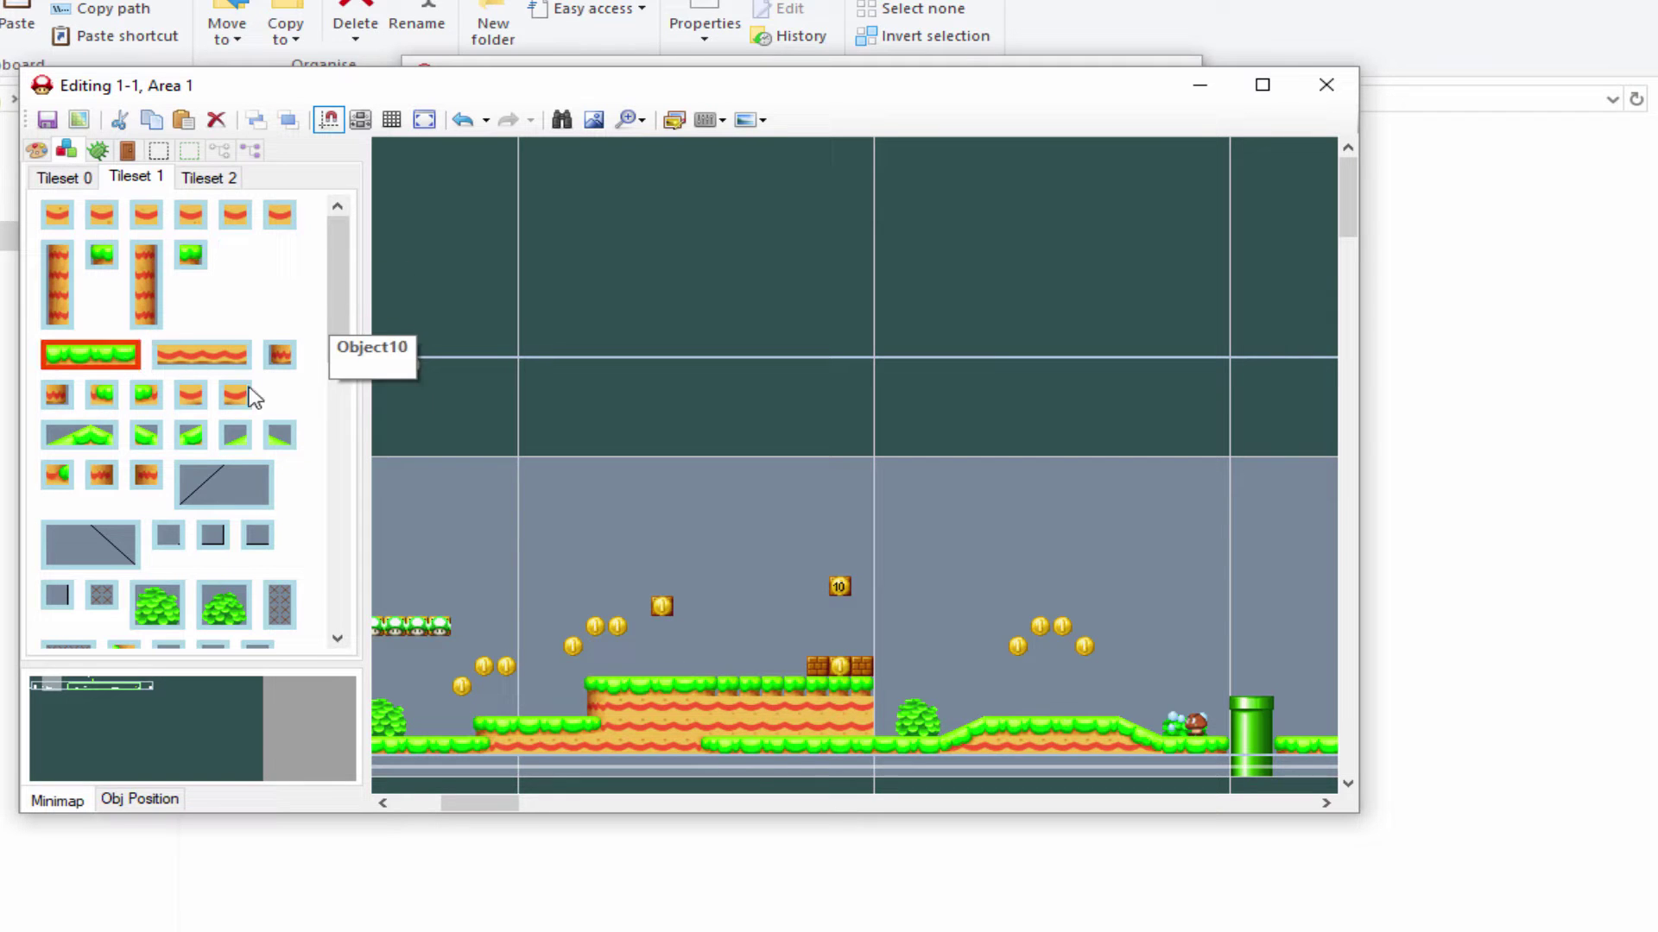
{"action": "left_click_drag", "start_coordinate": [727, 682], "coordinate": [870, 682]}
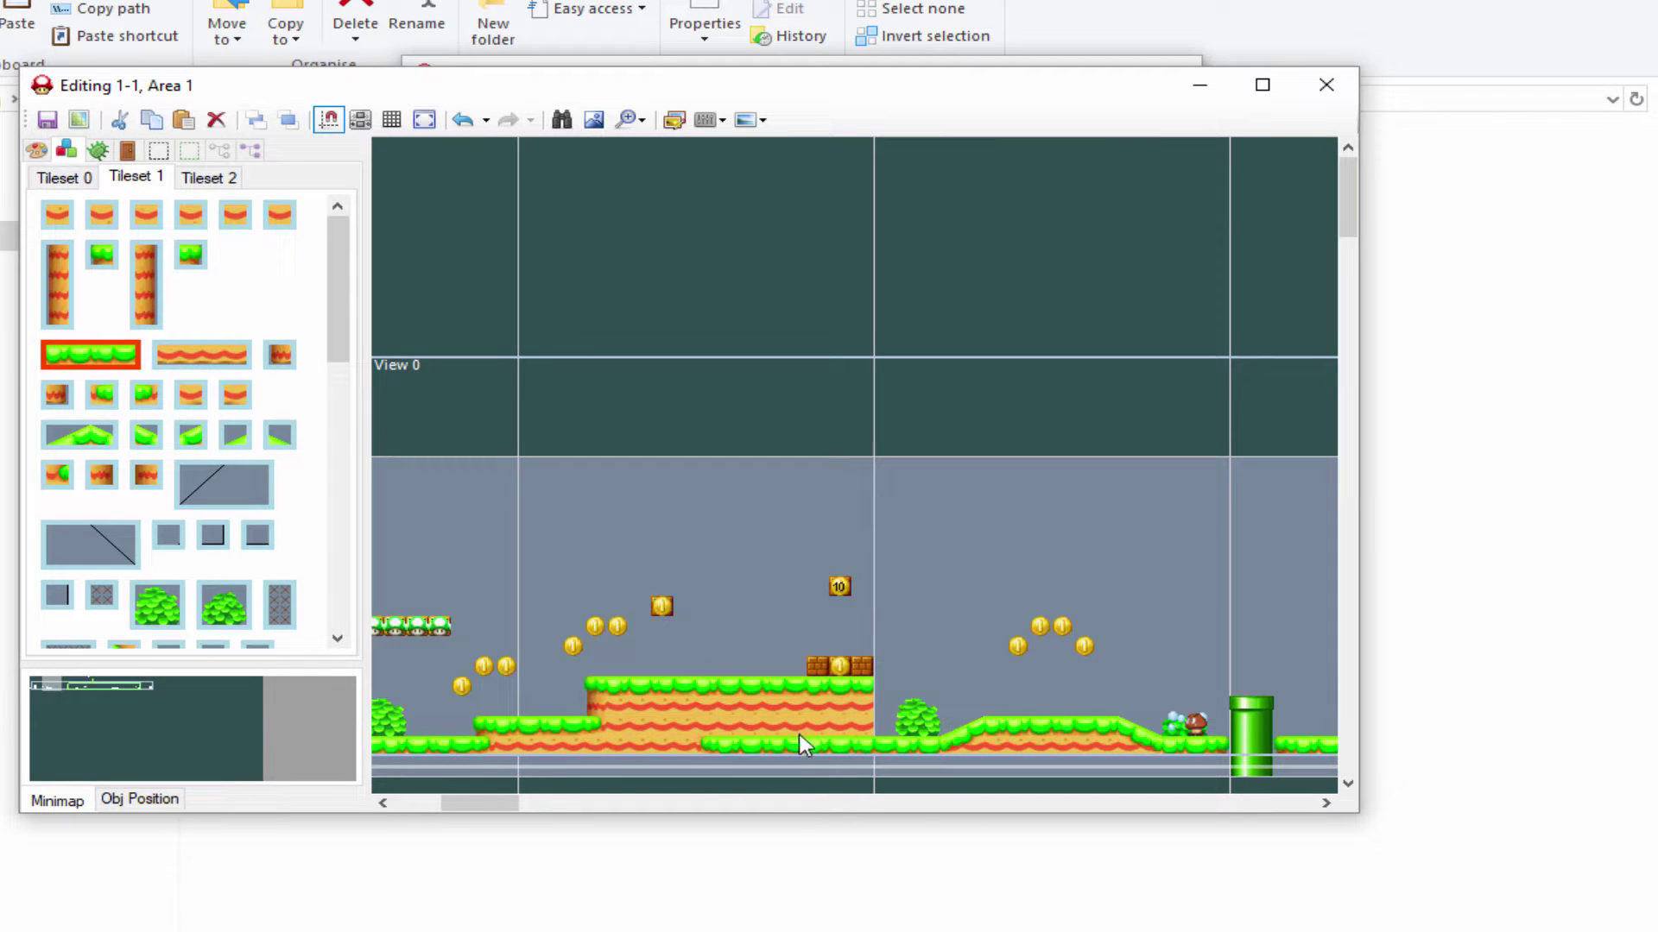
Add a small grass piece beside the bush and a block of red-dot tiles above
{"action": "left_click", "coordinate": [190, 254]}
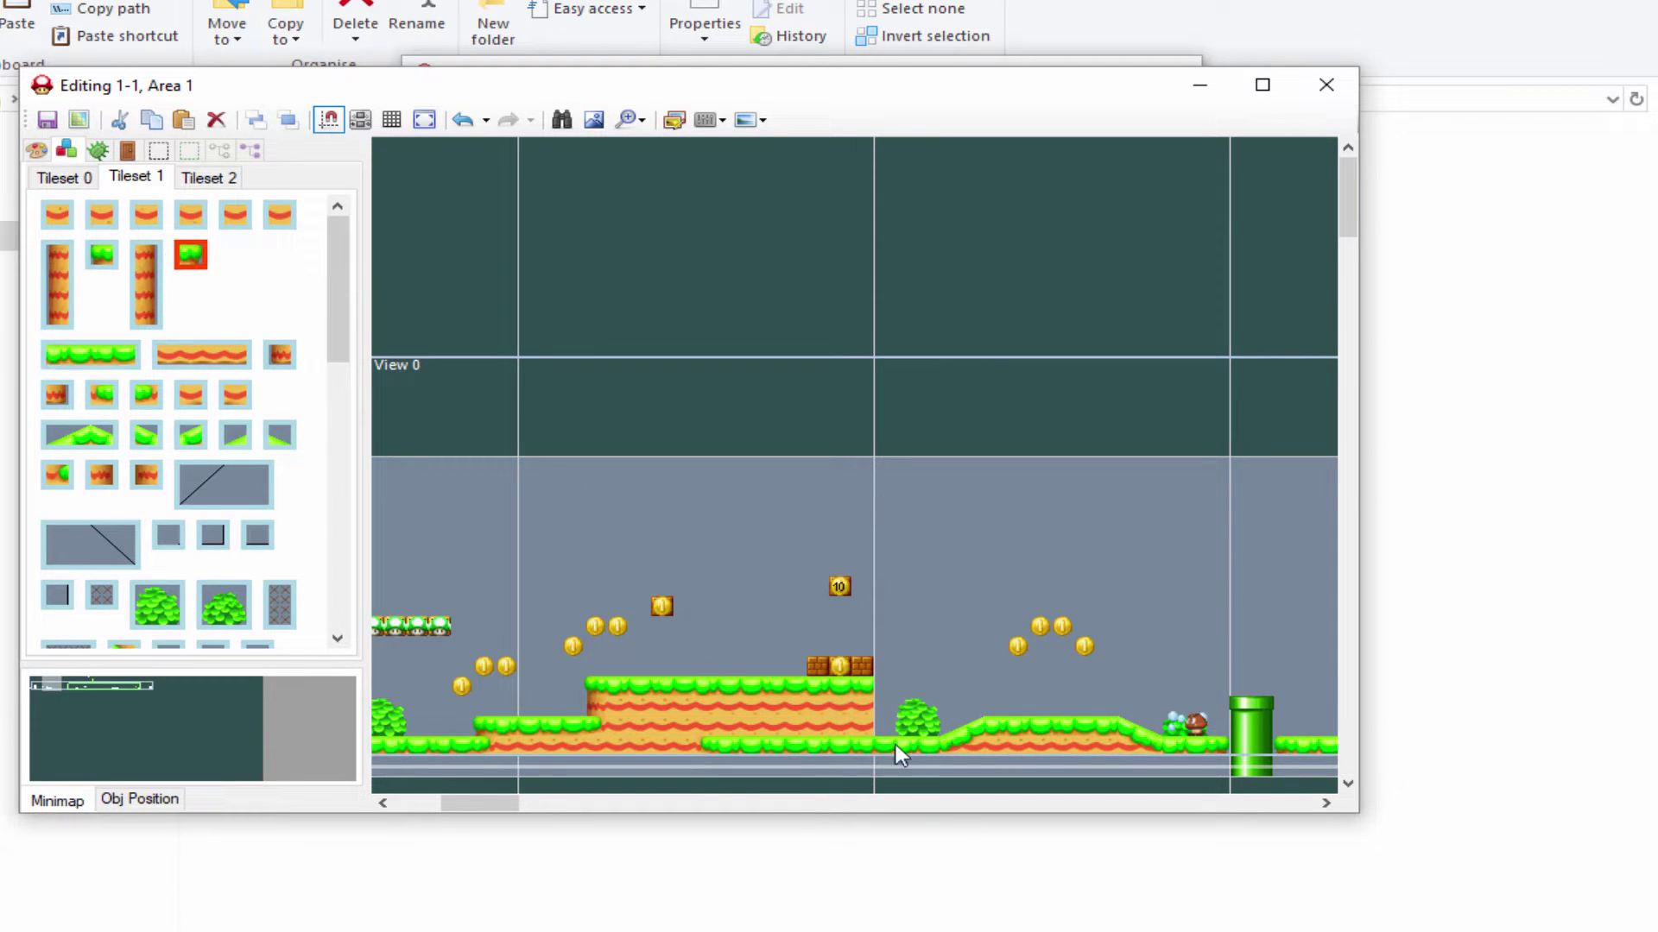
{"action": "left_click_drag", "start_coordinate": [869, 723], "coordinate": [918, 738]}
{"action": "right_click", "coordinate": [967, 502]}
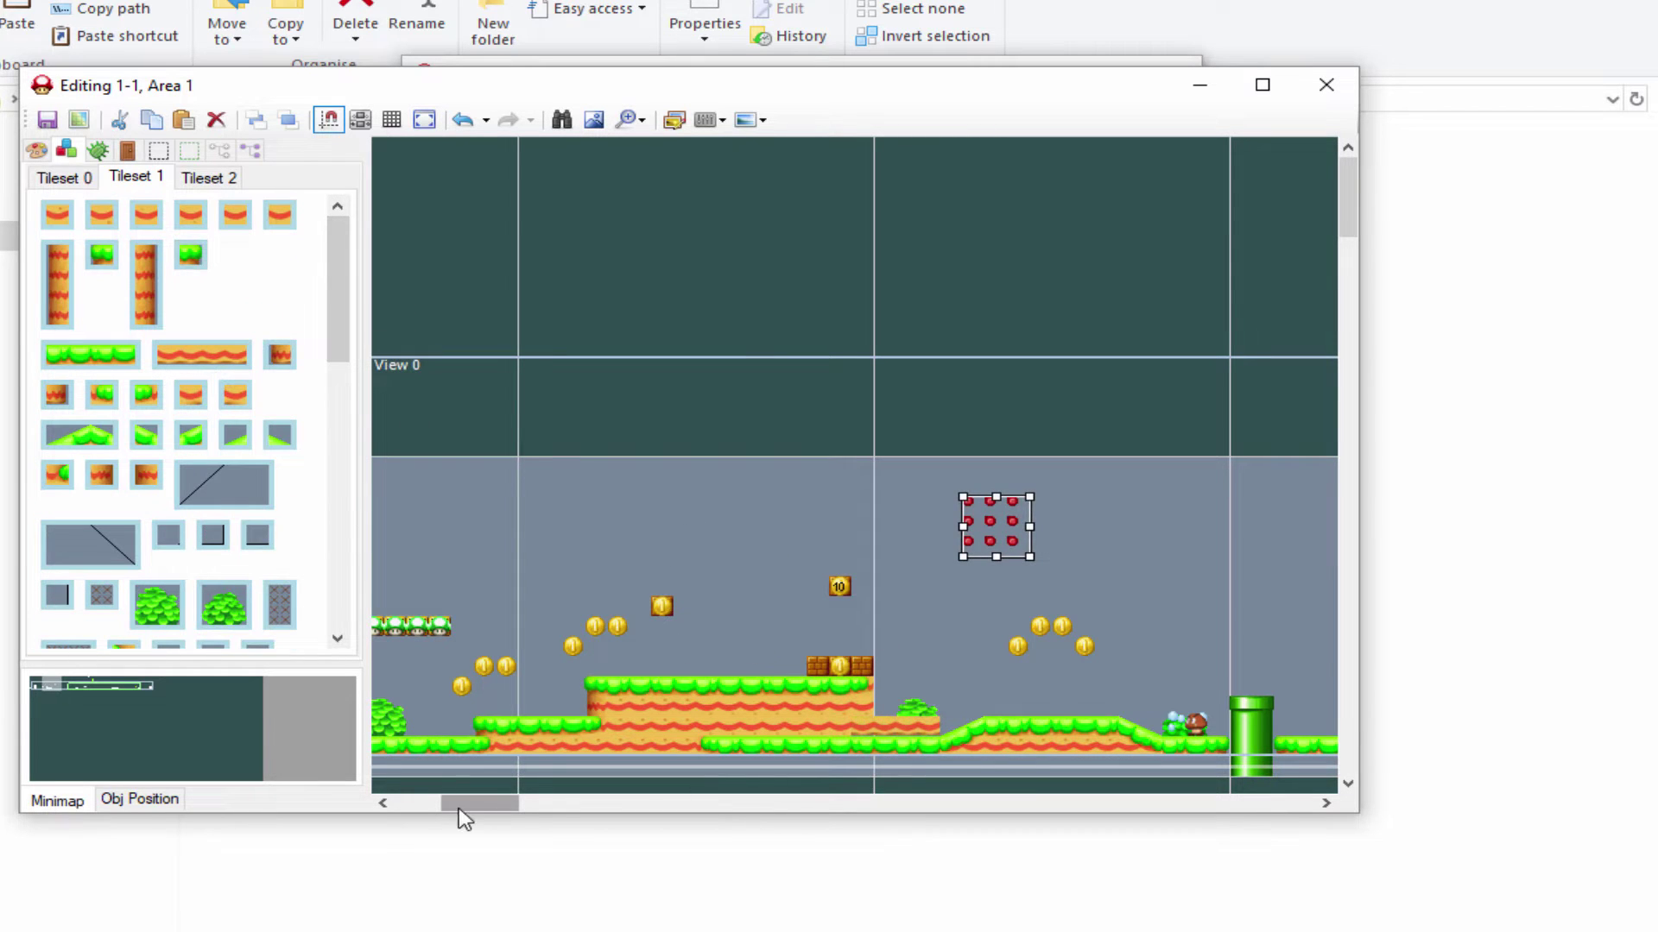
{"action": "left_click_drag", "start_coordinate": [458, 802], "coordinate": [602, 805]}
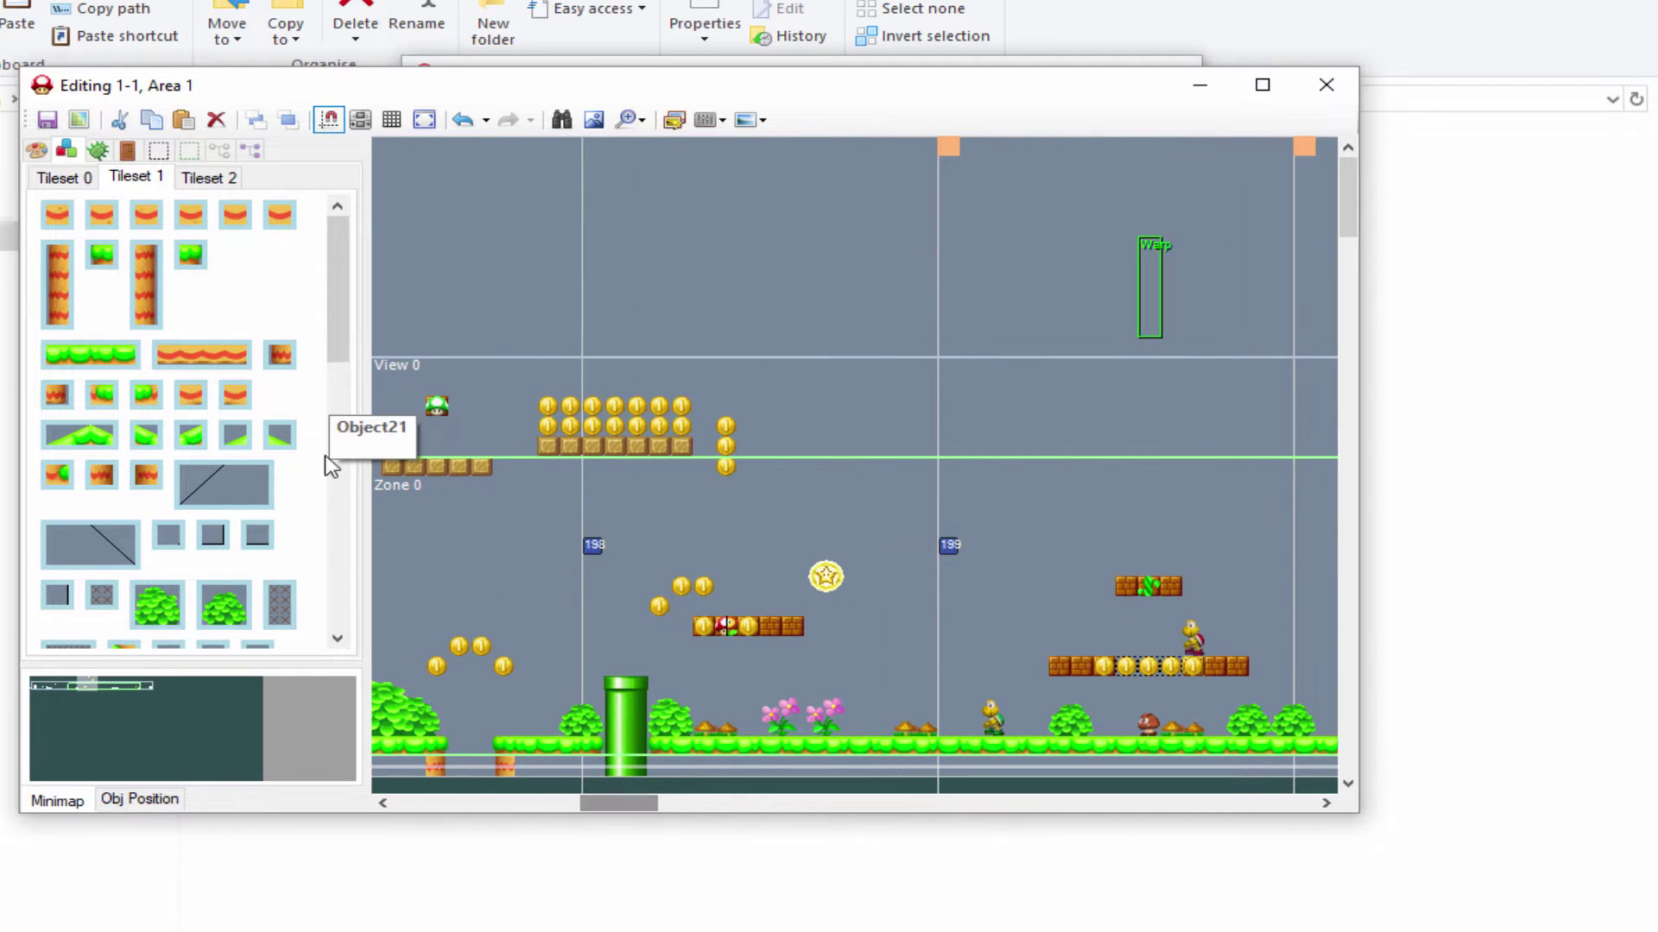
Copy the coin pair and enlarge the paste into a coin block beside the Star Coin
{"action": "left_click", "coordinate": [705, 591]}
{"action": "key", "text": "ctrl+c"}
{"action": "key", "text": "ctrl+v"}
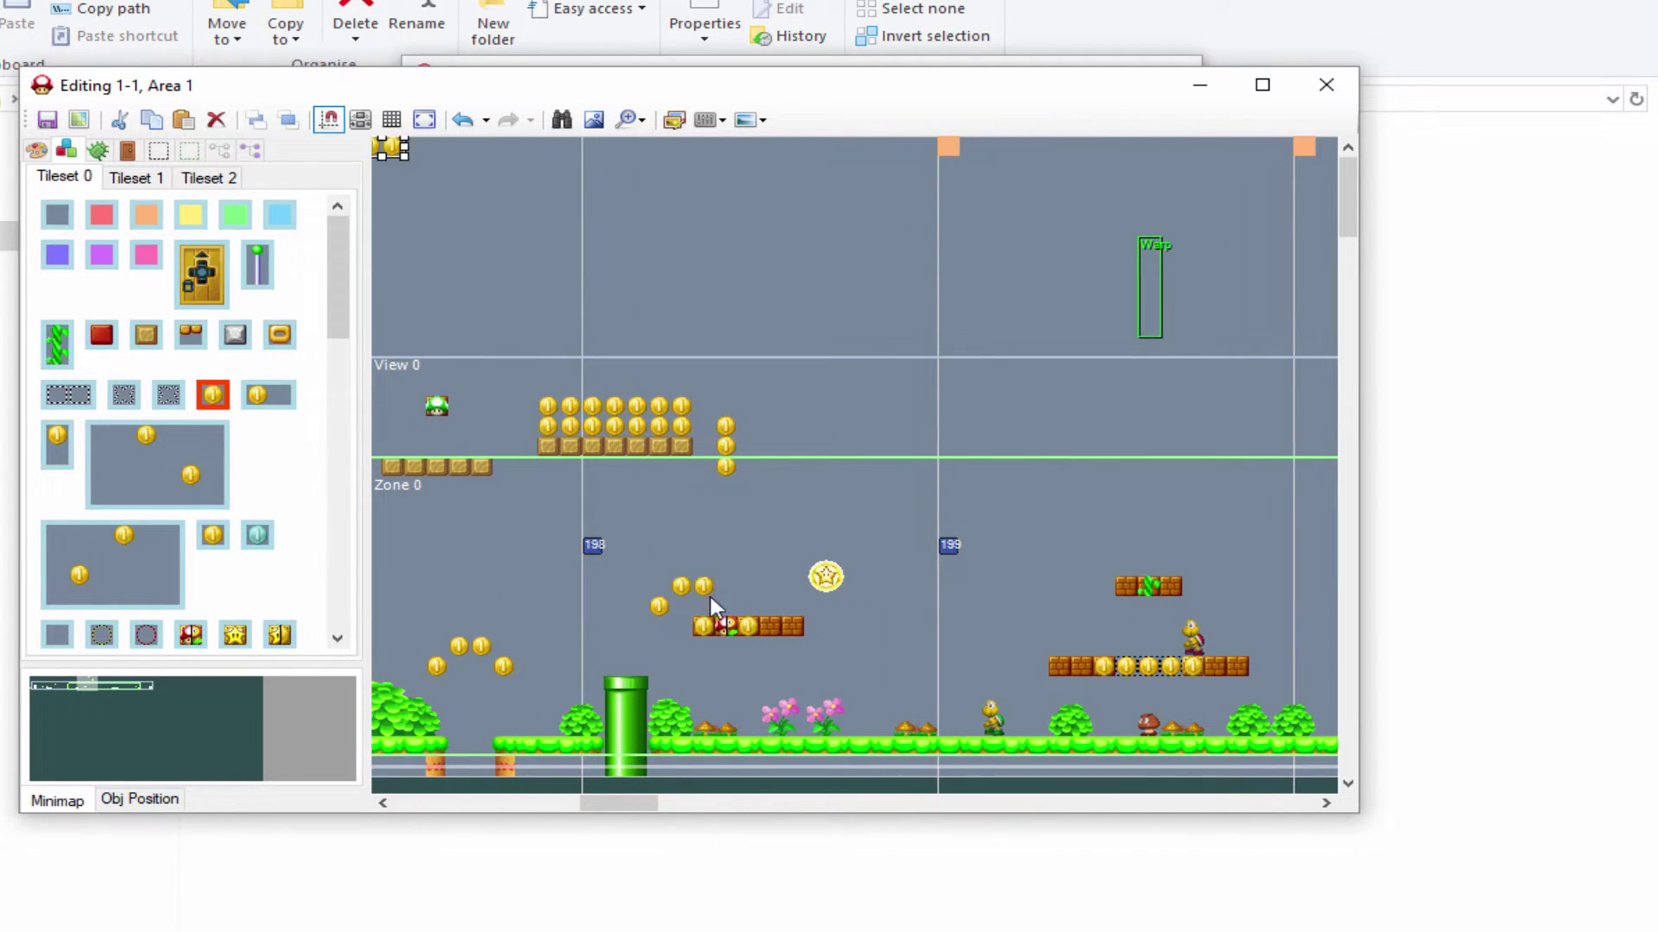
{"action": "left_click_drag", "start_coordinate": [428, 176], "coordinate": [929, 674]}
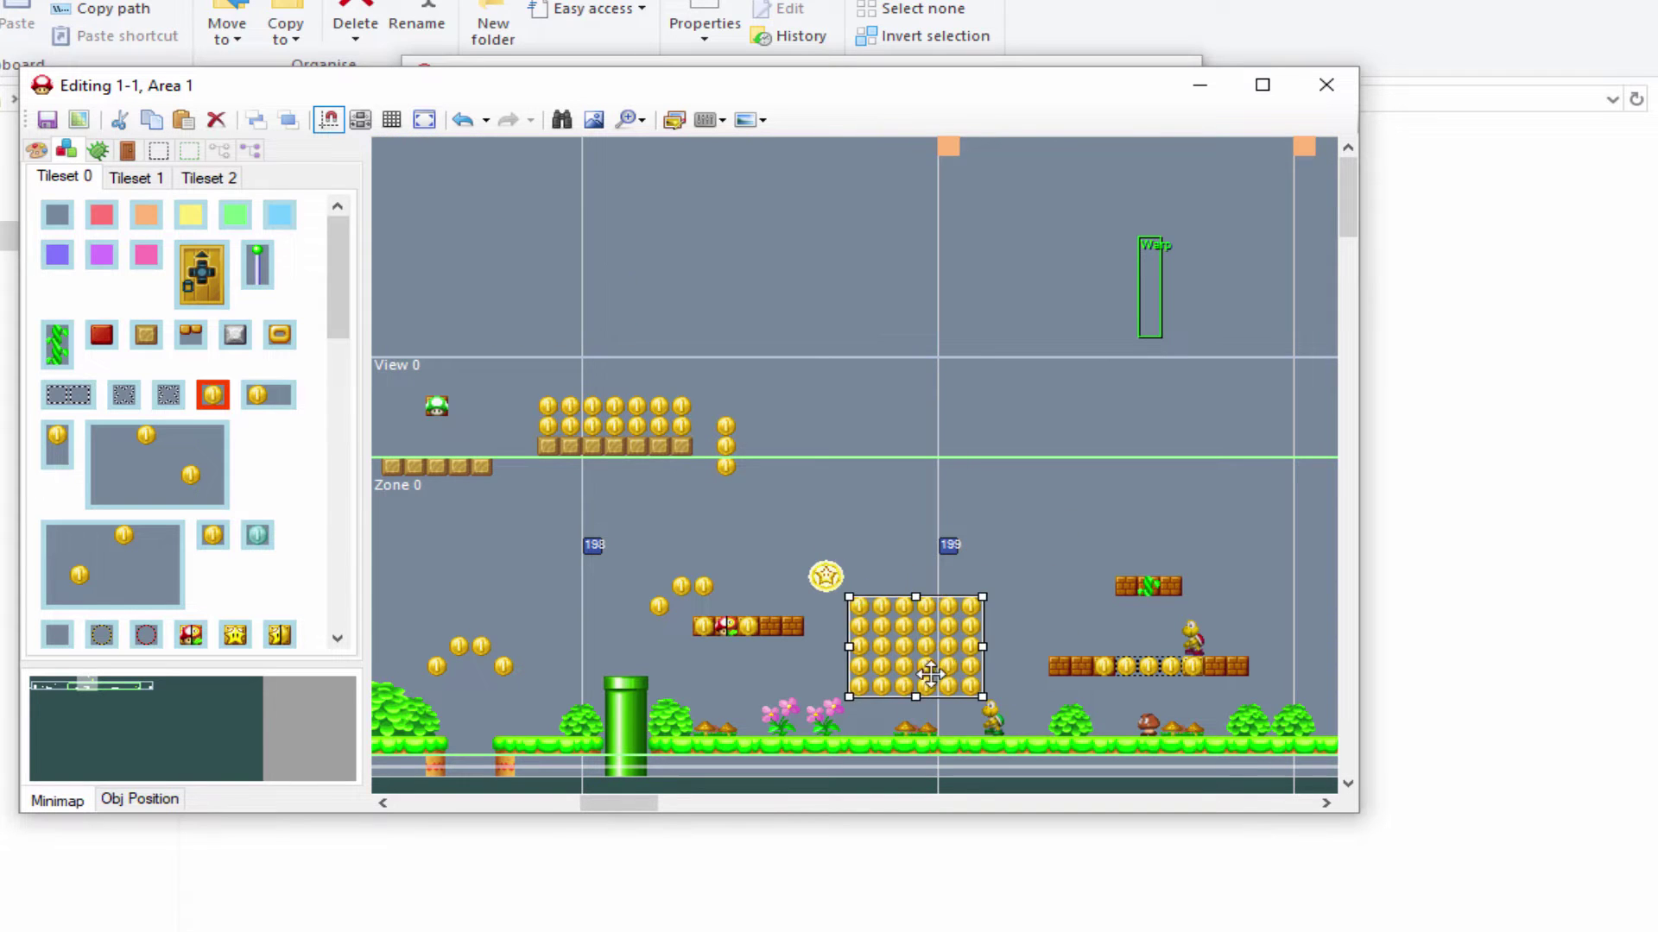
Paste two Star Coin copies and move them into place in the level
{"action": "left_click", "coordinate": [822, 578]}
{"action": "key", "text": "ctrl+v"}
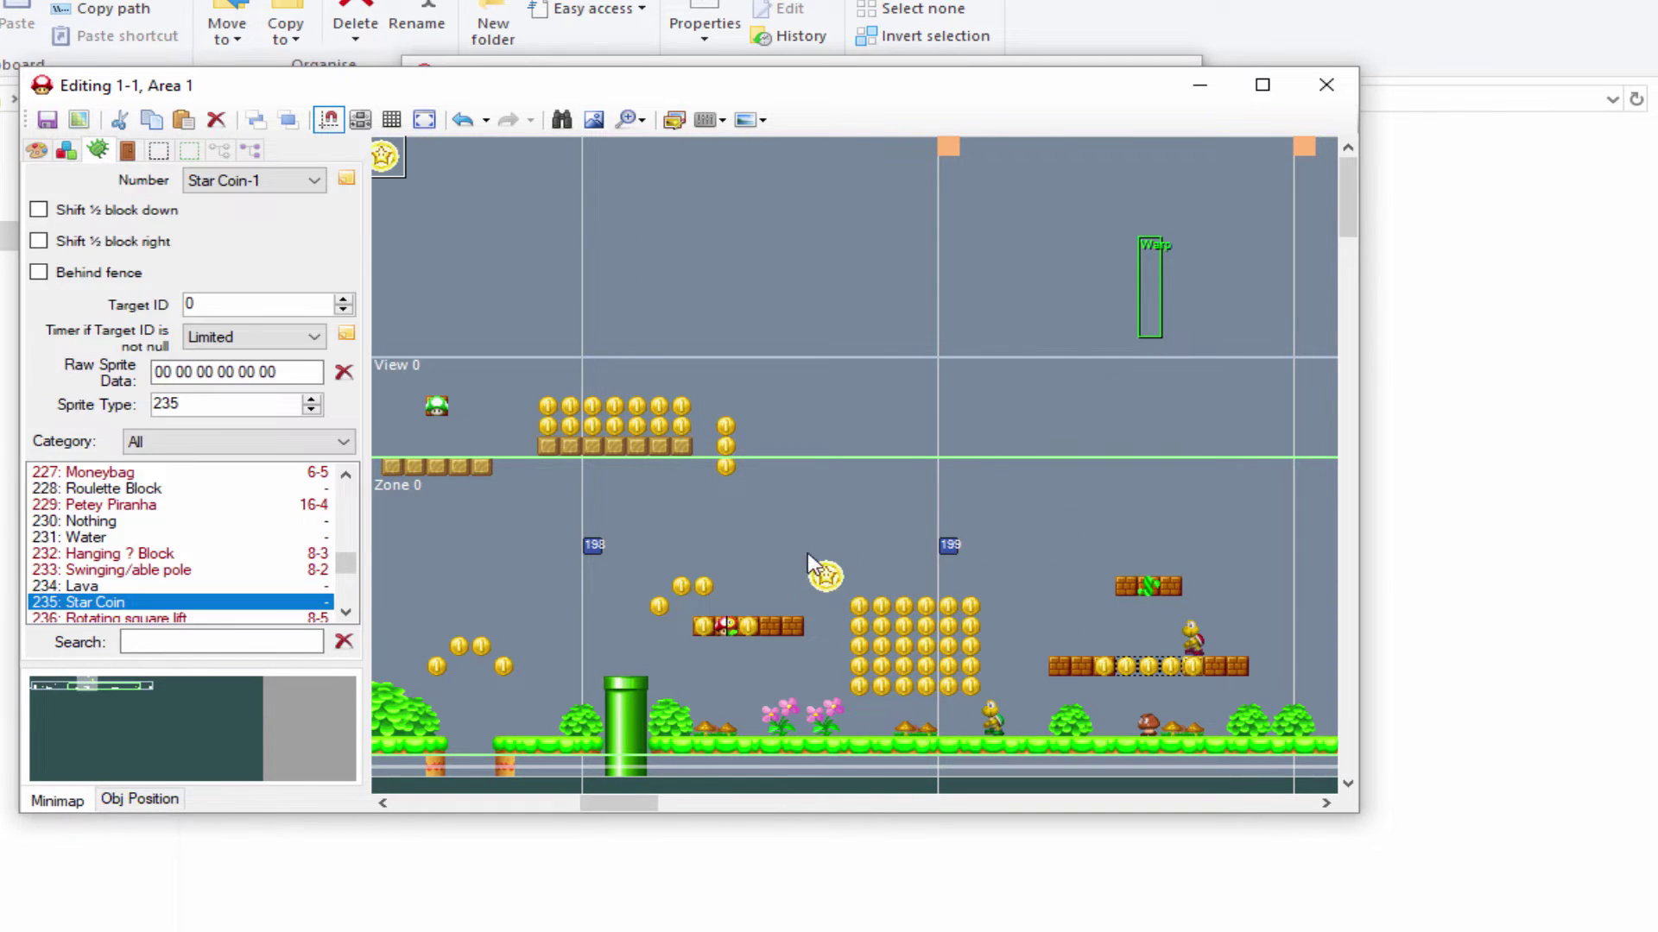
{"action": "left_click_drag", "start_coordinate": [400, 158], "coordinate": [770, 585]}
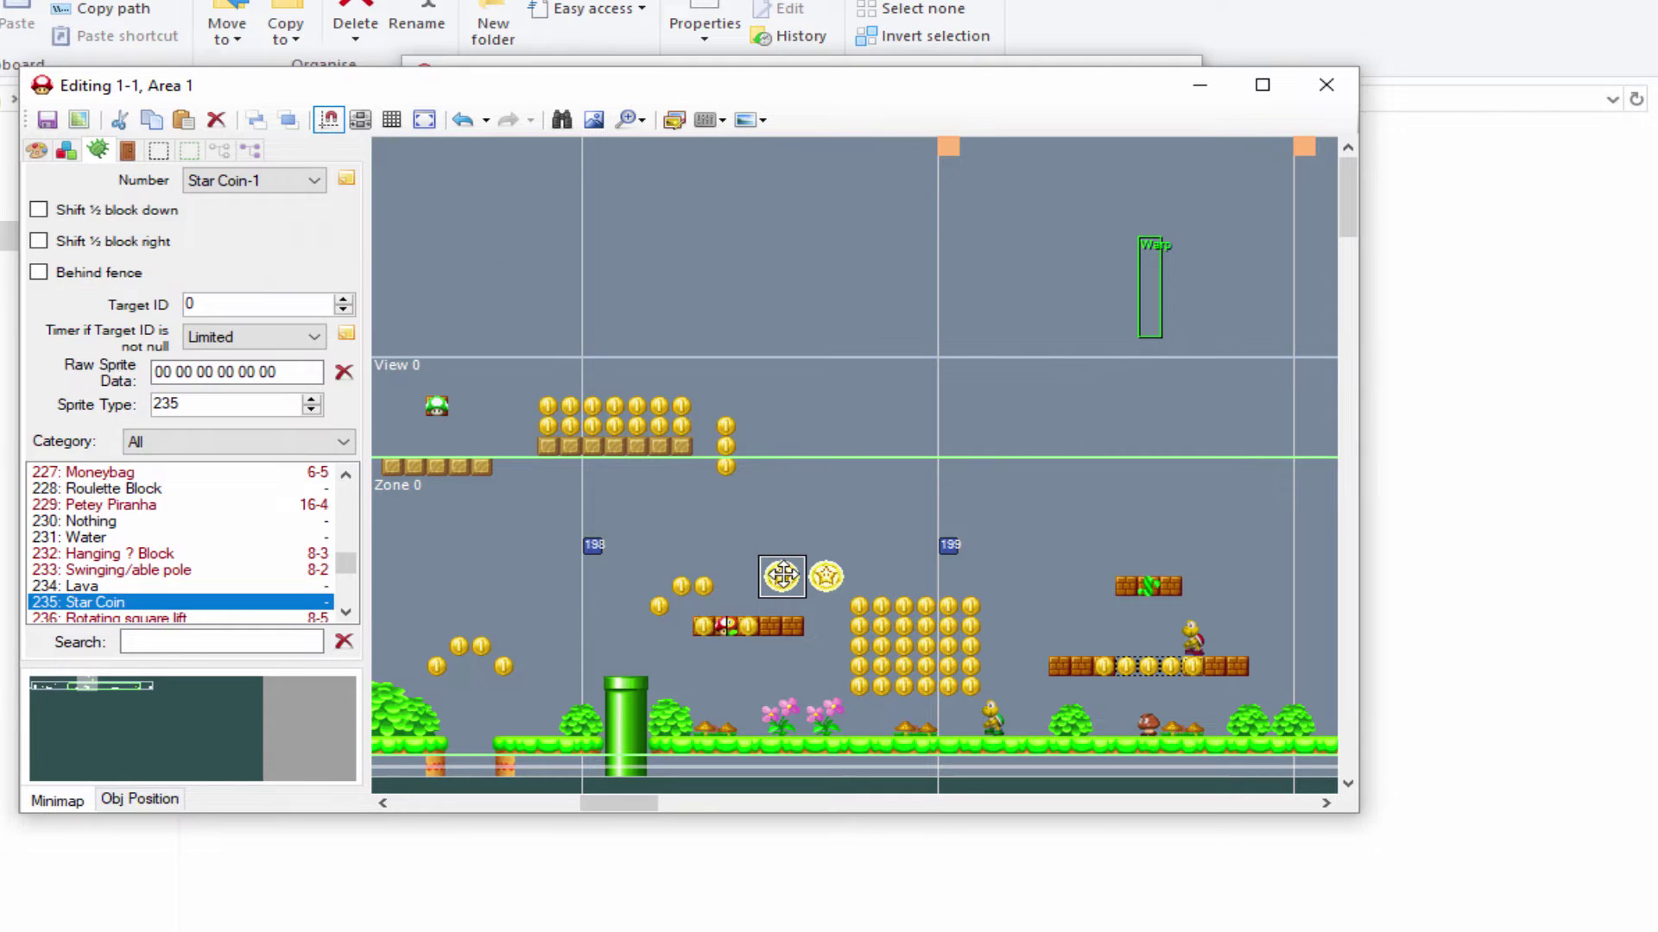
{"action": "key", "text": "ctrl+v"}
{"action": "left_click_drag", "start_coordinate": [399, 158], "coordinate": [598, 692]}
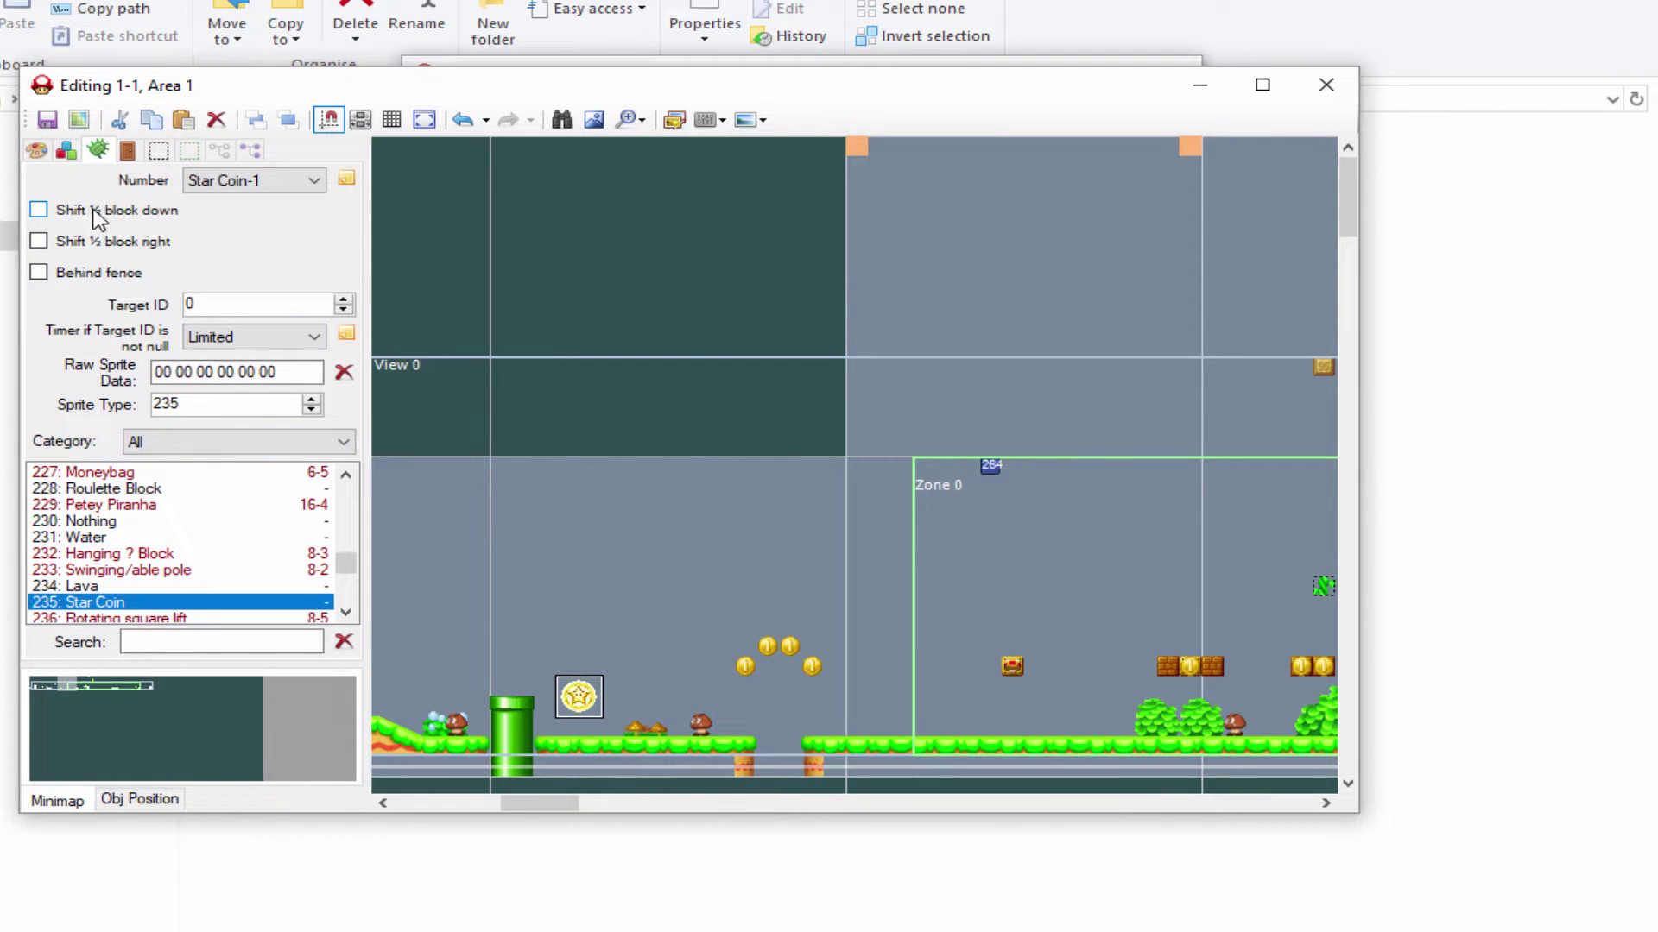
Leave the Star Coin's properties and open the level area settings
{"action": "left_click", "coordinate": [66, 151]}
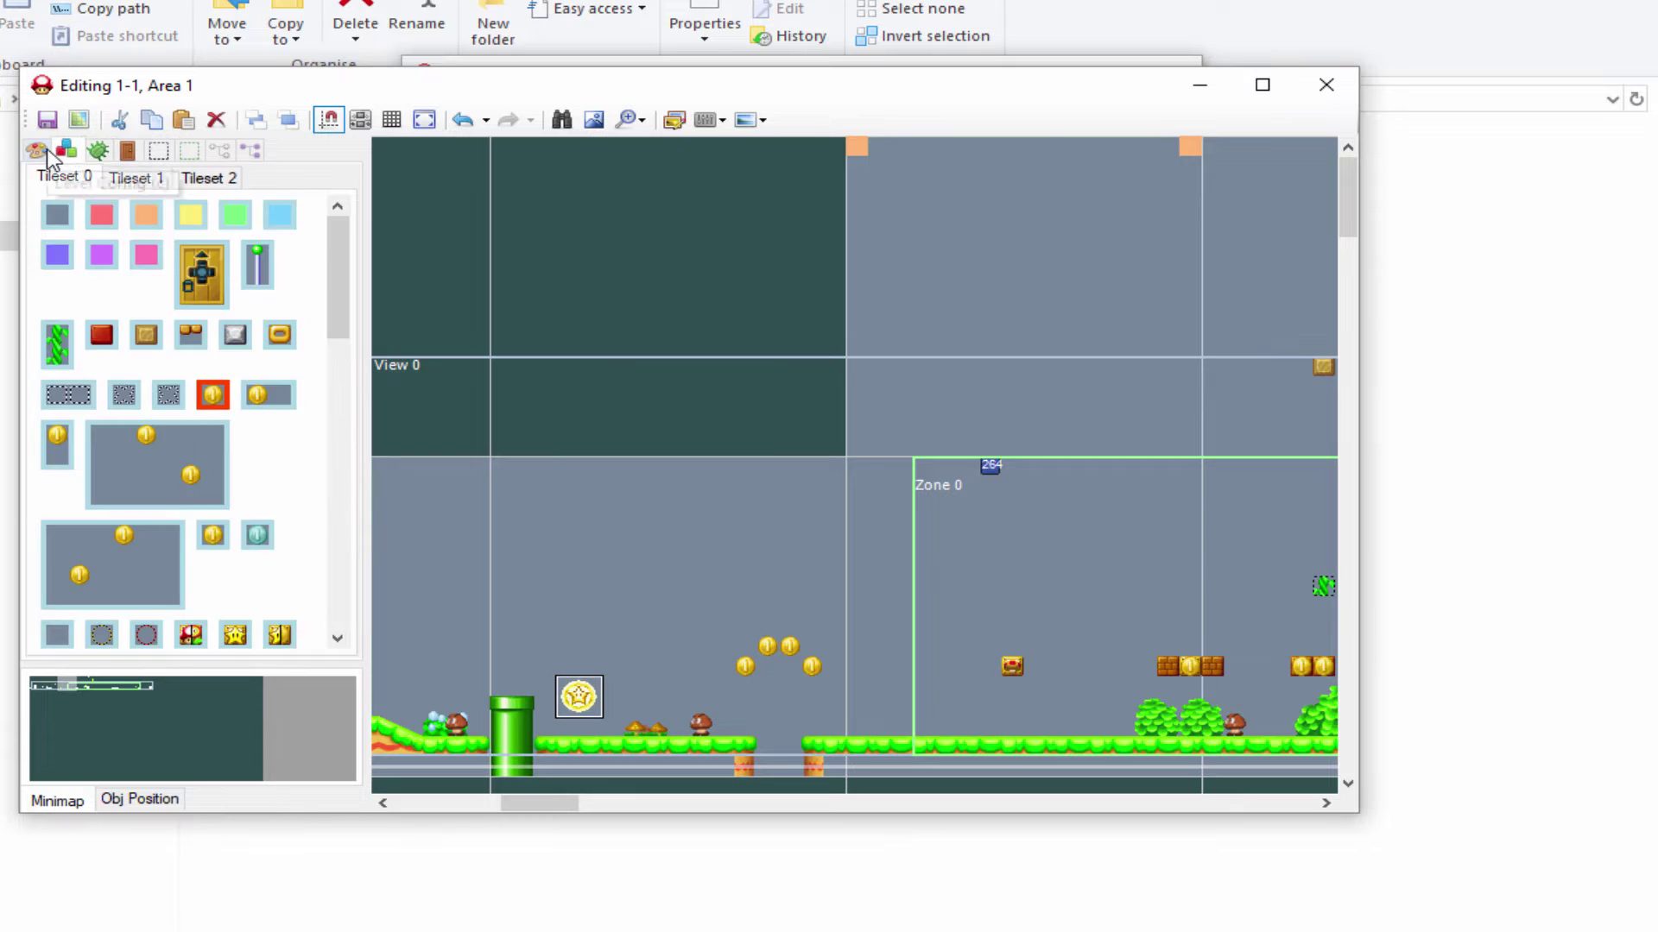
{"action": "left_click", "coordinate": [37, 150]}
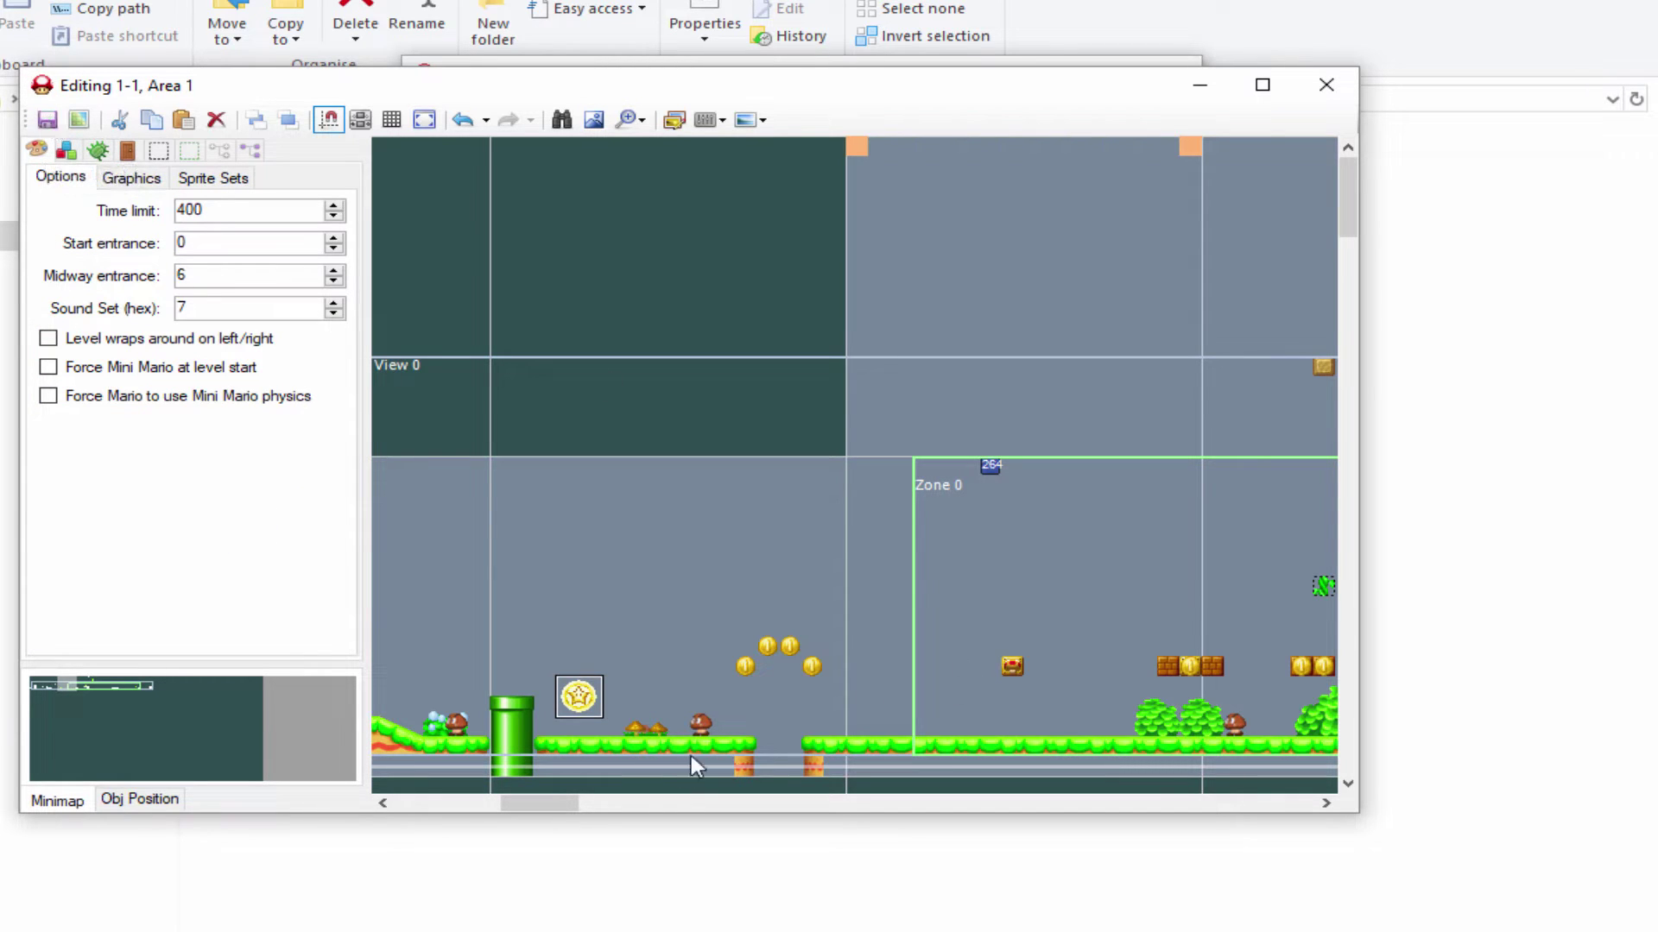
{"action": "left_click_drag", "start_coordinate": [552, 804], "coordinate": [447, 811]}
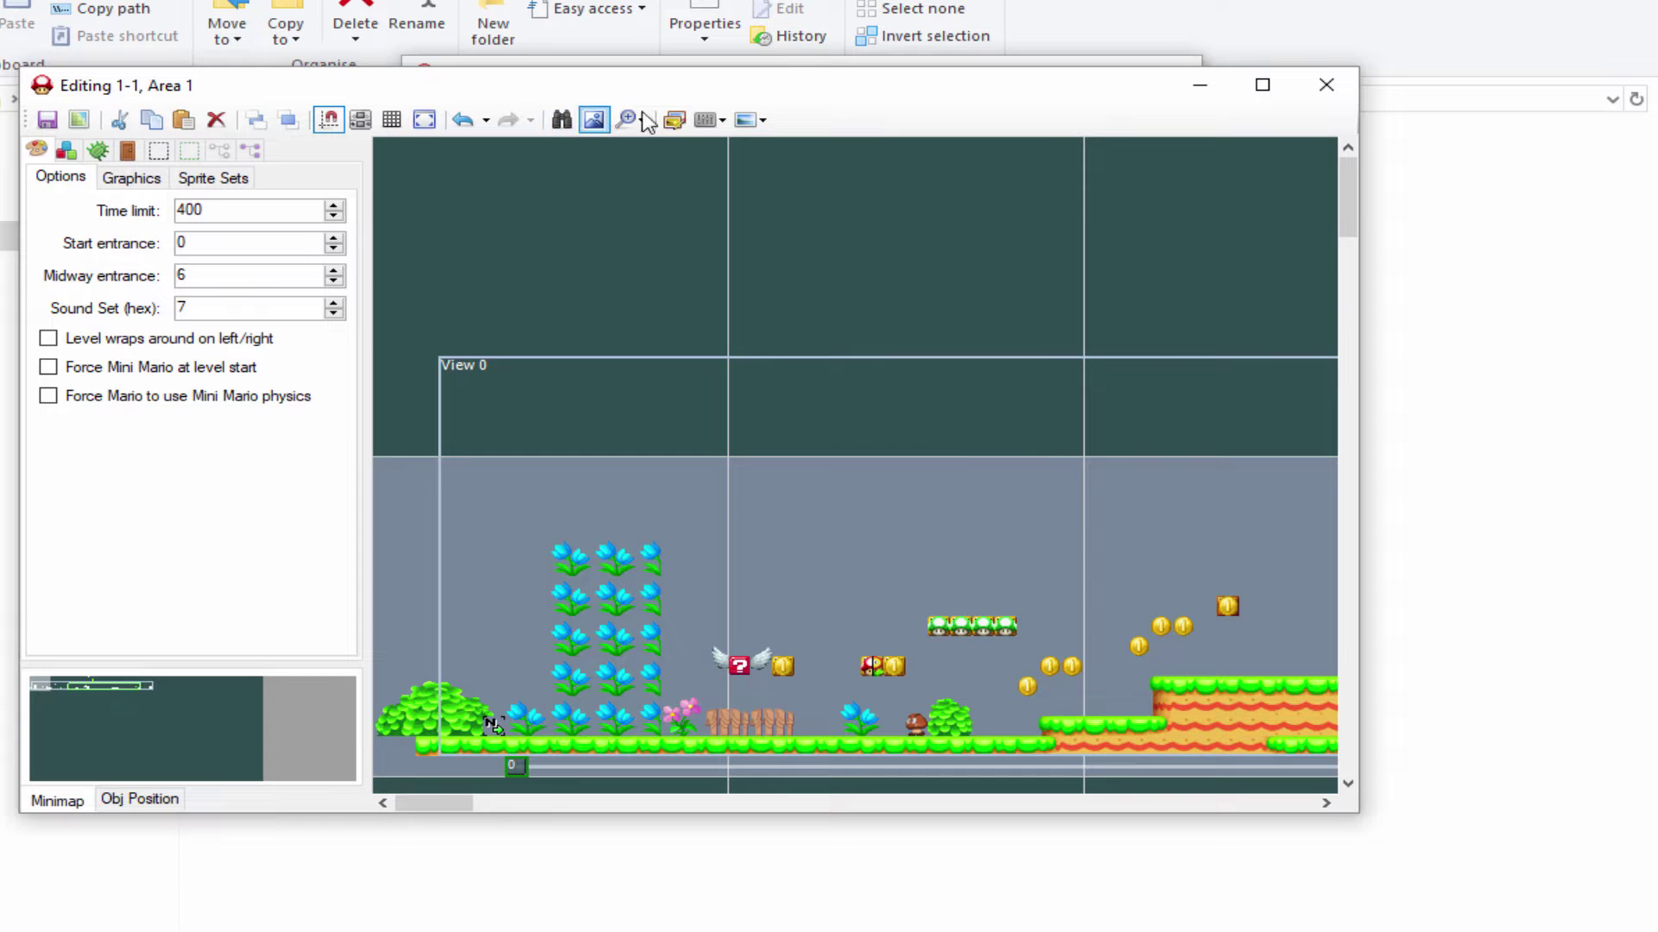
Set the light blue sky image 9857bf06d0f0315.jpg as the level background
{"action": "left_click", "coordinate": [756, 122]}
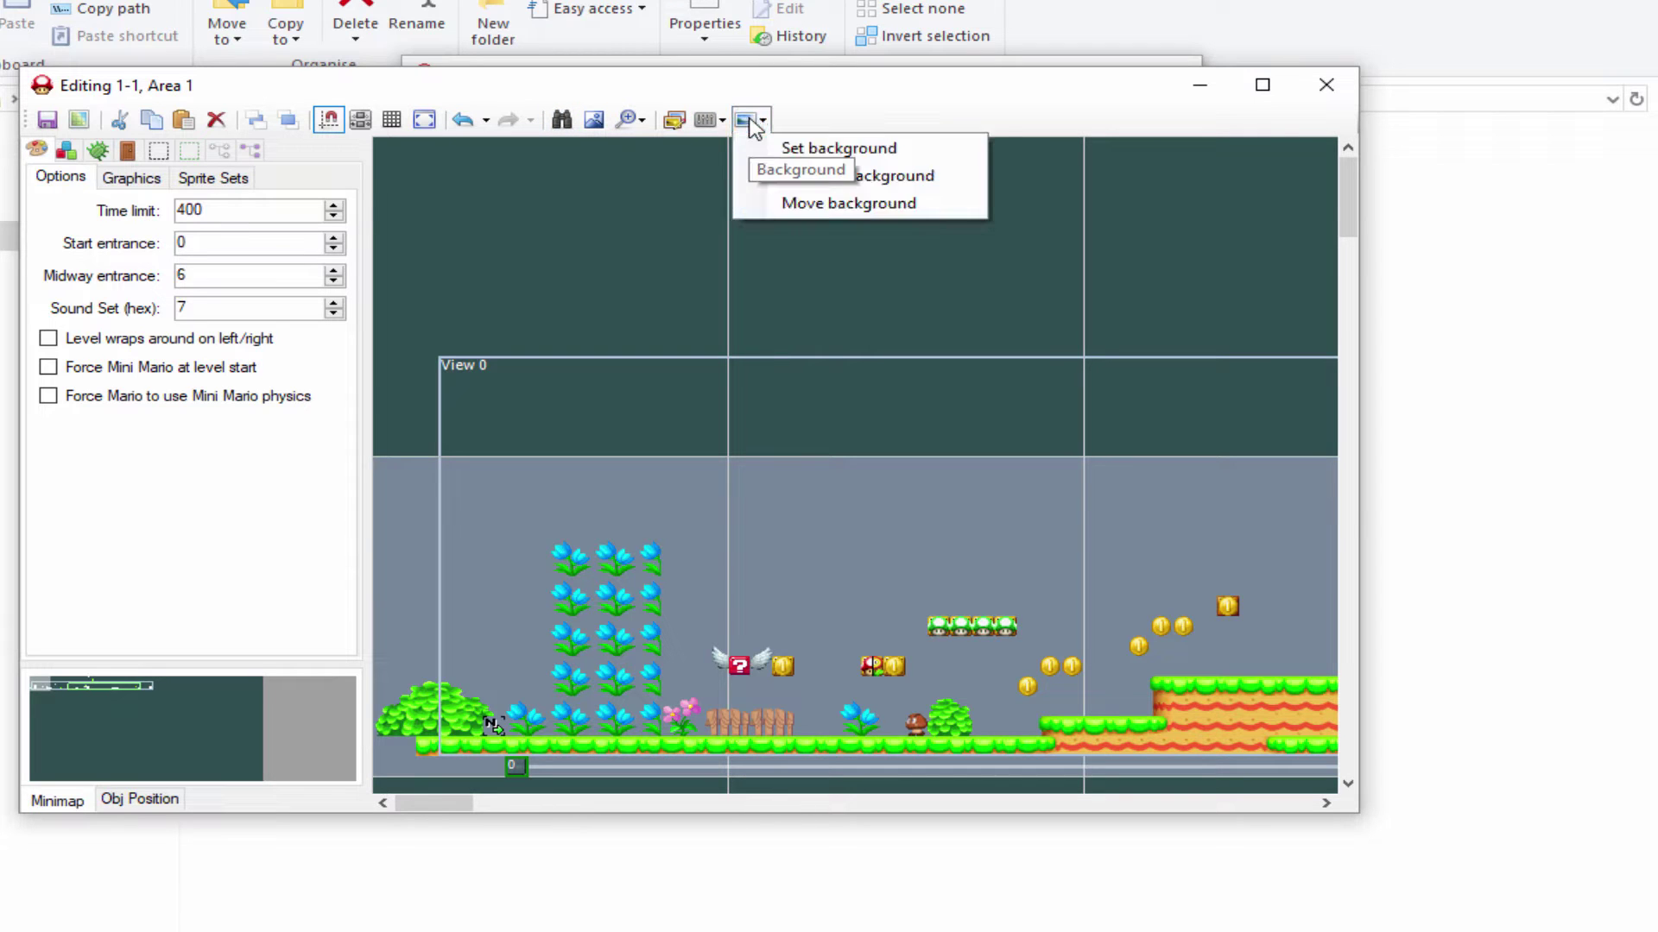
{"action": "left_click", "coordinate": [812, 151]}
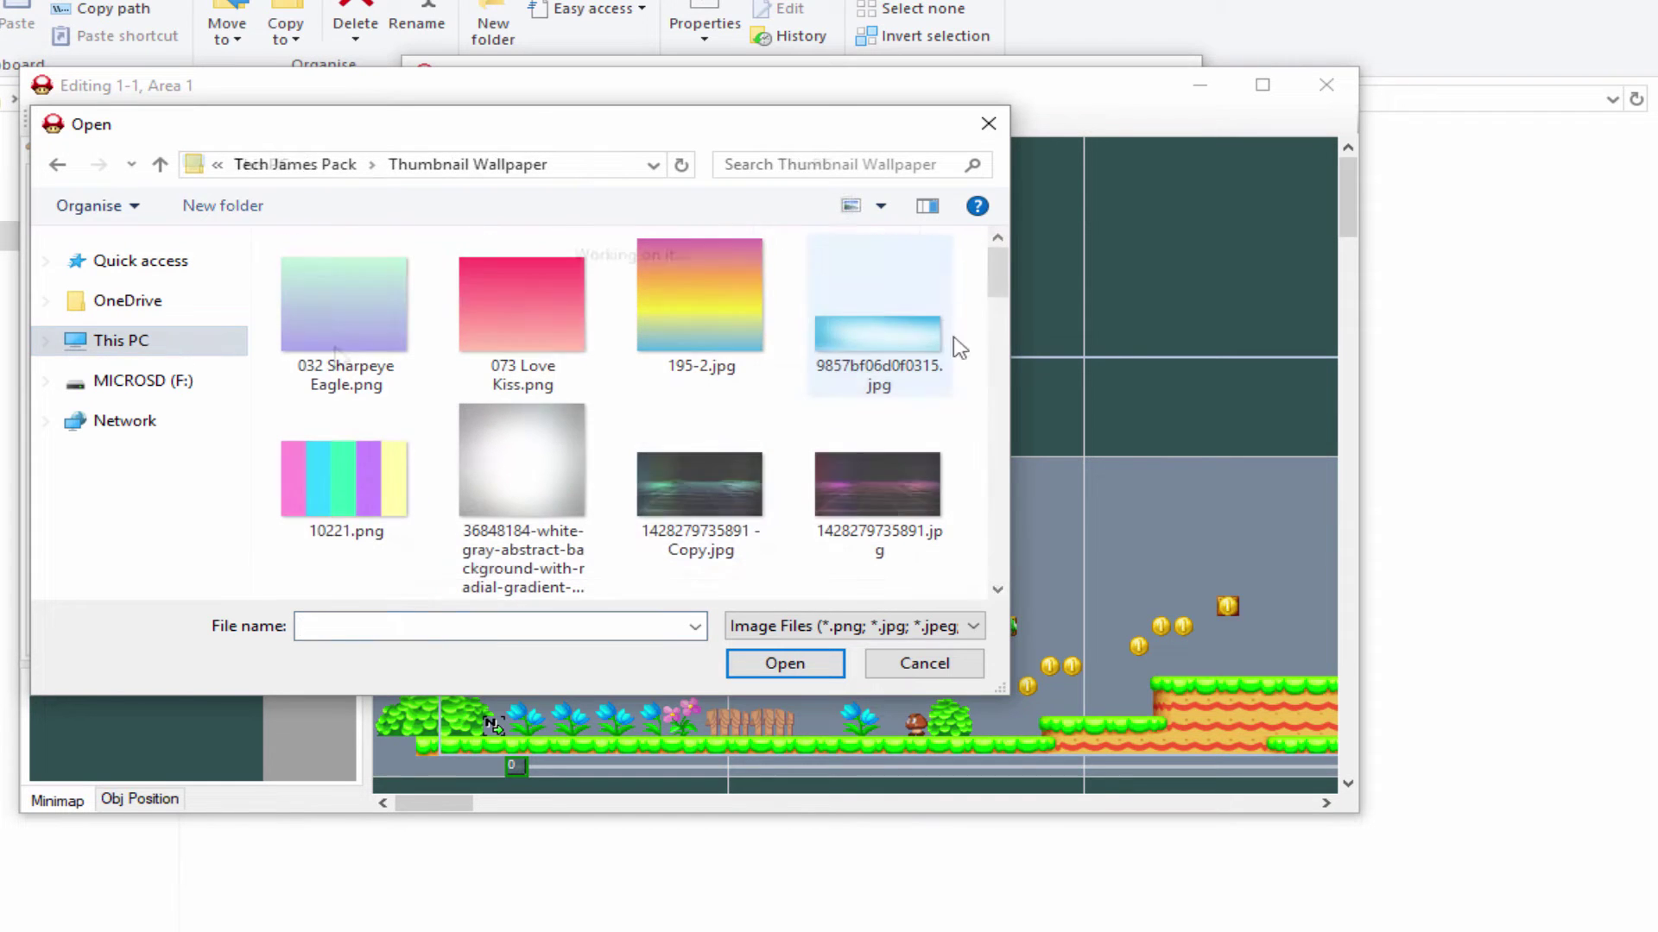
{"action": "left_click", "coordinate": [913, 328]}
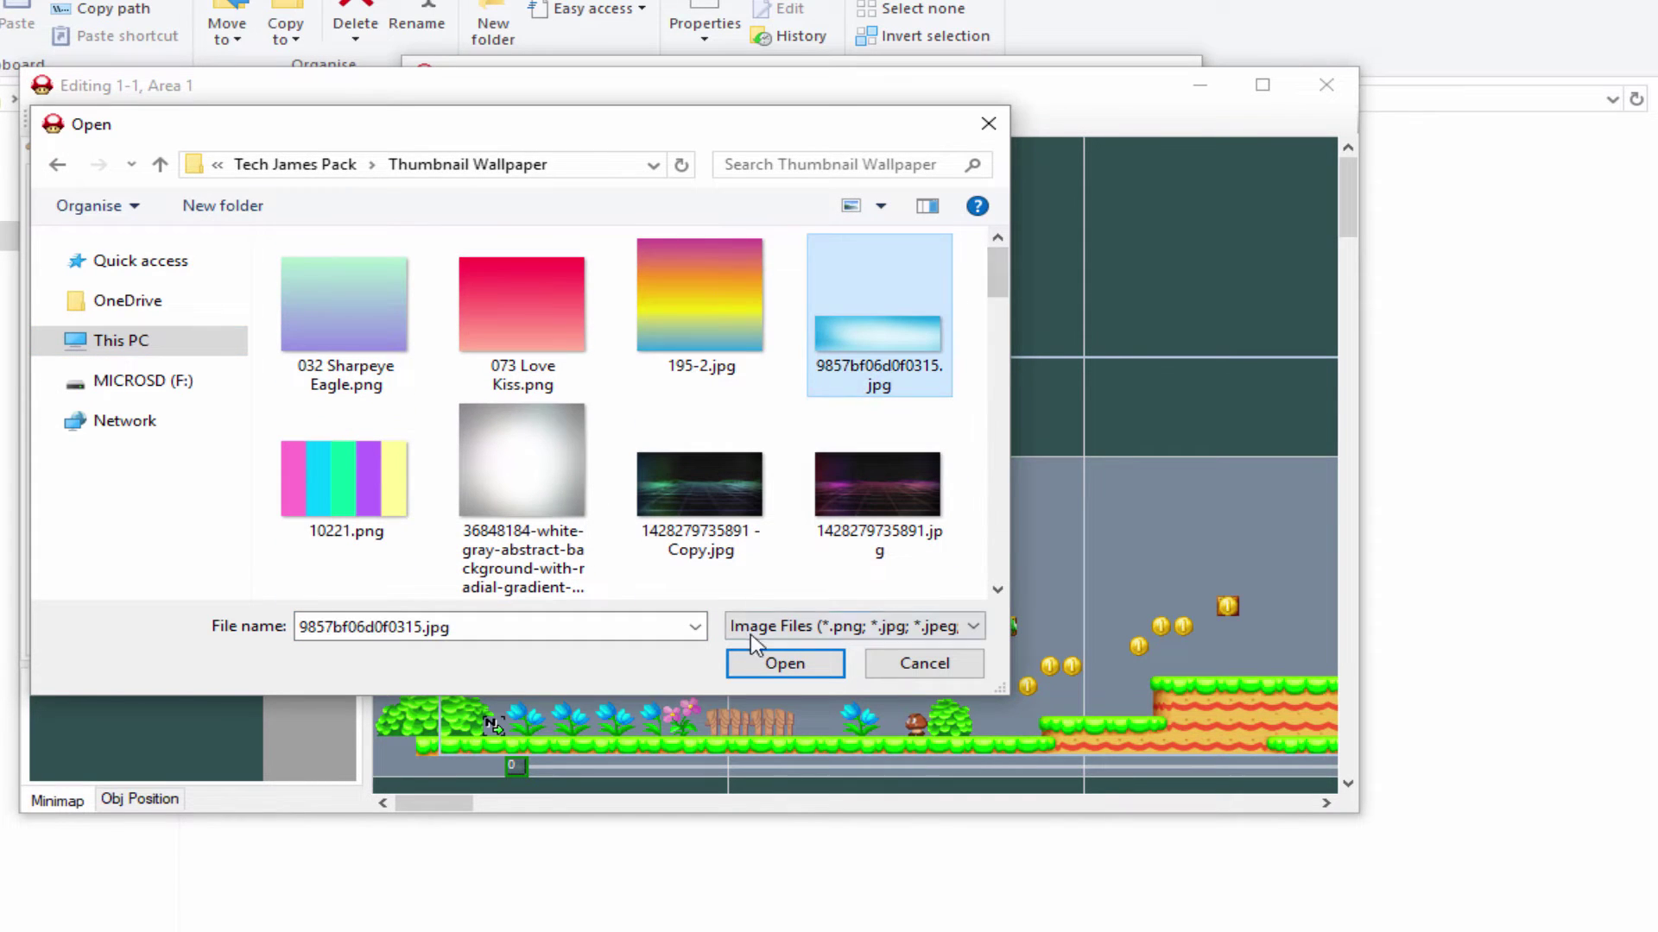
{"action": "left_click", "coordinate": [765, 660]}
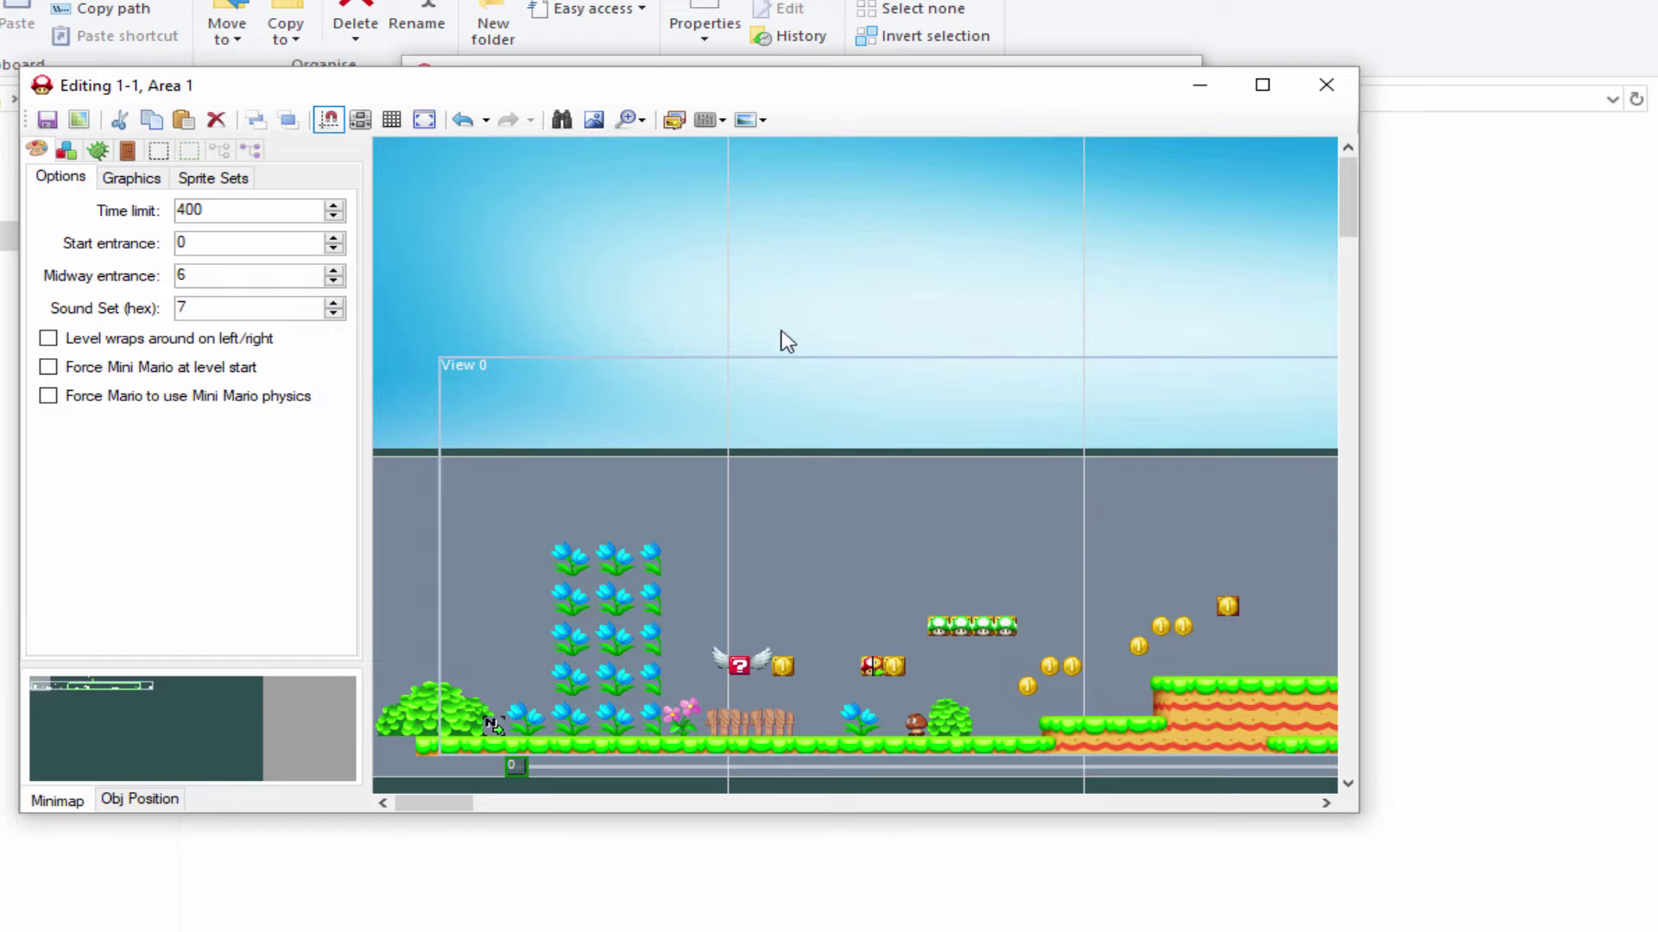
{"action": "left_click_drag", "start_coordinate": [474, 804], "coordinate": [425, 798]}
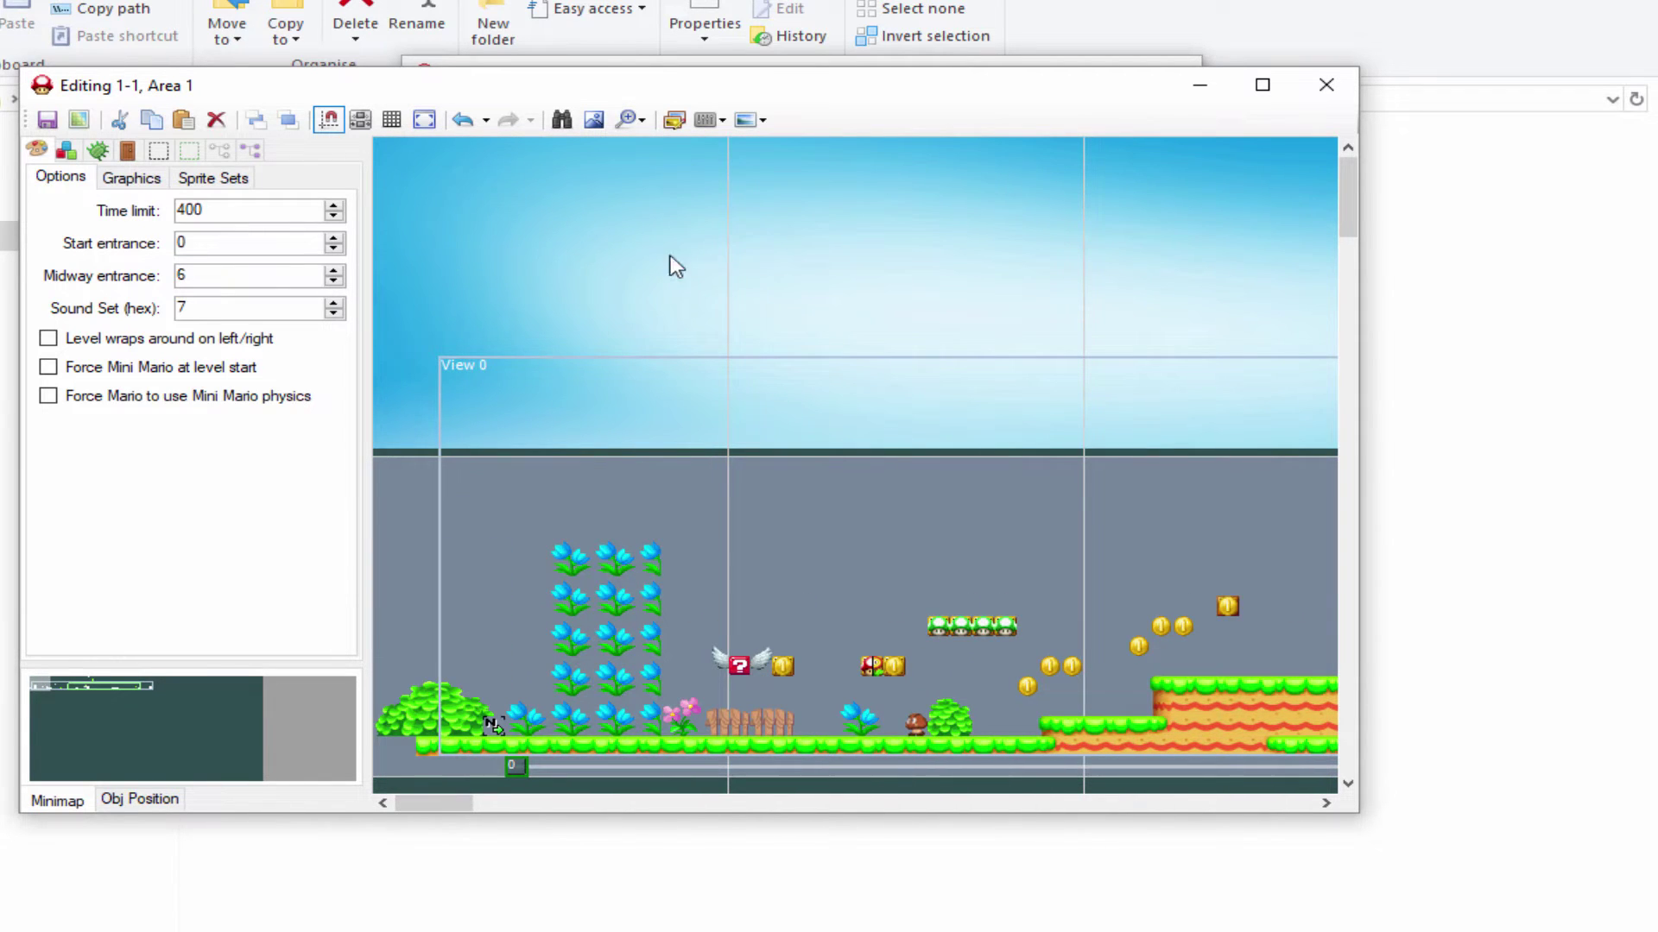